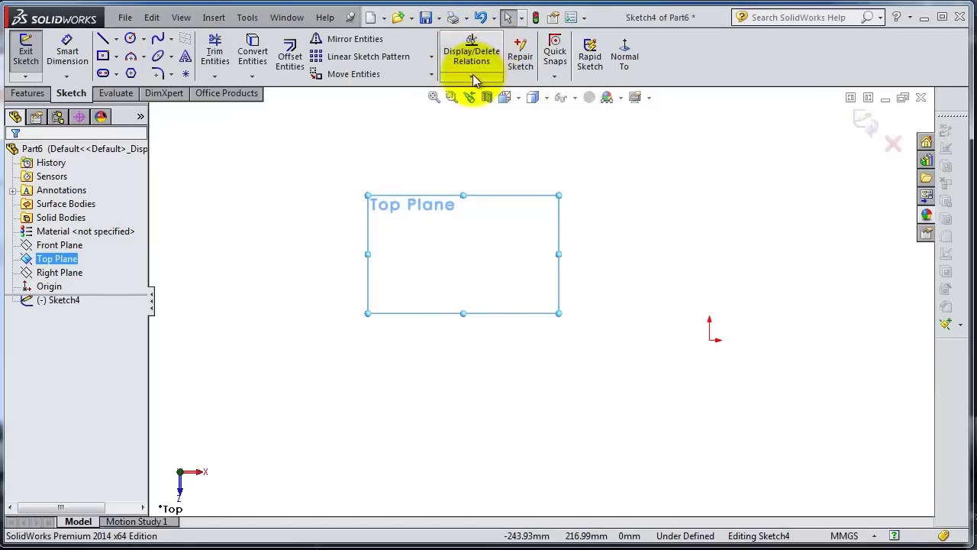
Step: Deselect the Top Plane so the empty Sketch4 is ready for drawing
{"action": "left_click", "coordinate": [470, 77]}
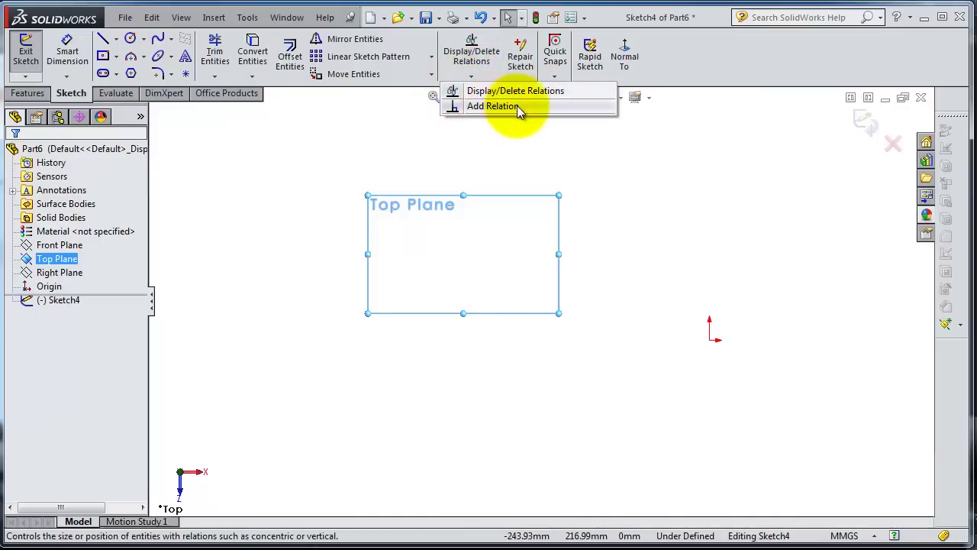
{"action": "left_click", "coordinate": [475, 255]}
{"action": "scroll", "coordinate": [720, 310], "scroll_direction": "down", "scroll_amount": 2}
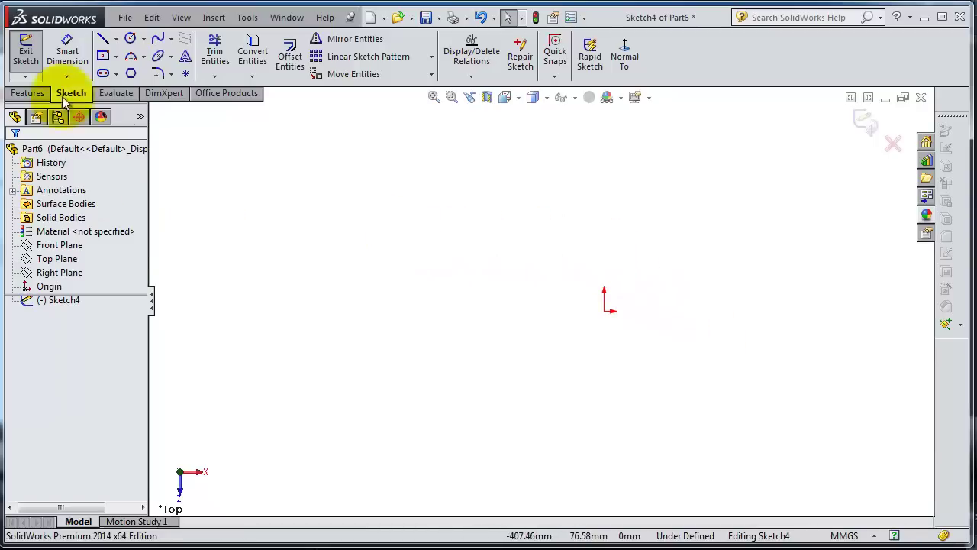
Step: Draw a line rising from left of the origin toward the top centre
{"action": "left_click", "coordinate": [111, 41]}
{"action": "left_click", "coordinate": [351, 277]}
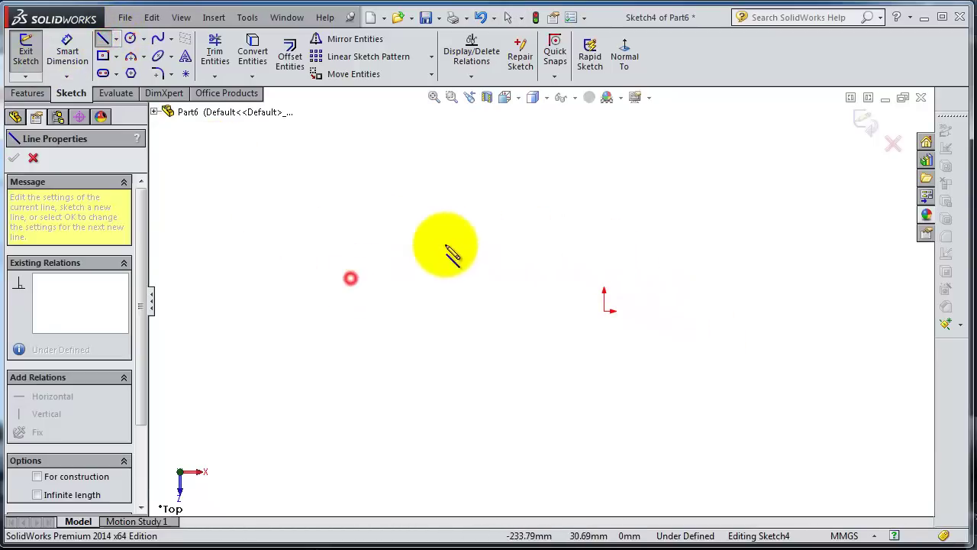
{"action": "left_click", "coordinate": [546, 166]}
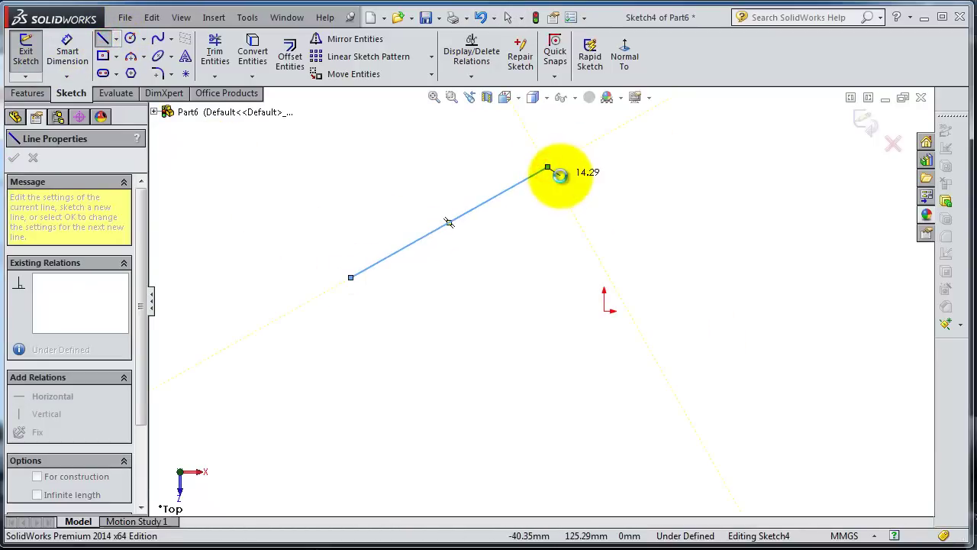
{"action": "key", "text": "Escape"}
Step: Draw a second, separate line descending from right of the origin to the lower right
{"action": "left_click", "coordinate": [103, 39]}
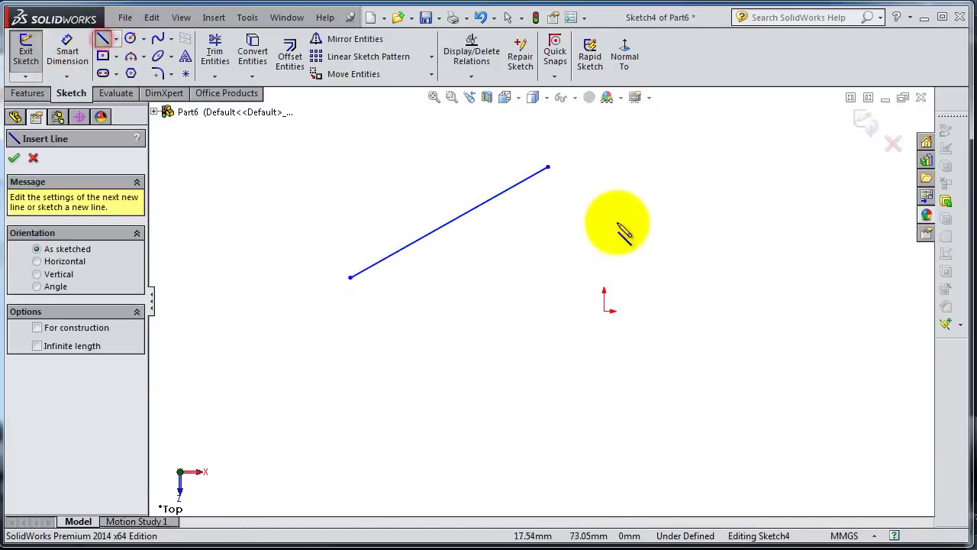
{"action": "left_click", "coordinate": [656, 208]}
{"action": "left_click", "coordinate": [765, 356]}
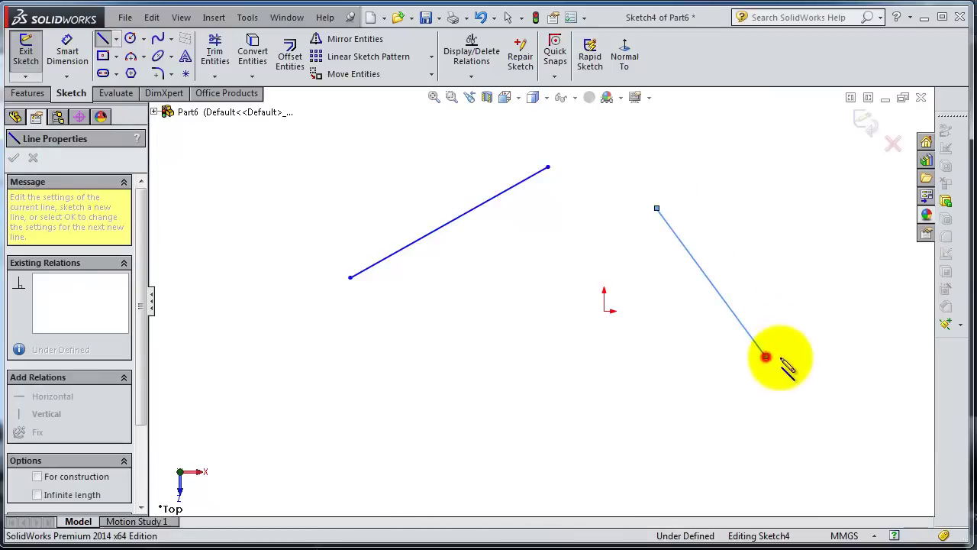
{"action": "key", "text": "Escape"}
{"action": "scroll", "coordinate": [765, 302], "scroll_direction": "down", "scroll_amount": 2}
{"action": "scroll", "coordinate": [686, 297], "scroll_direction": "up", "scroll_amount": 2}
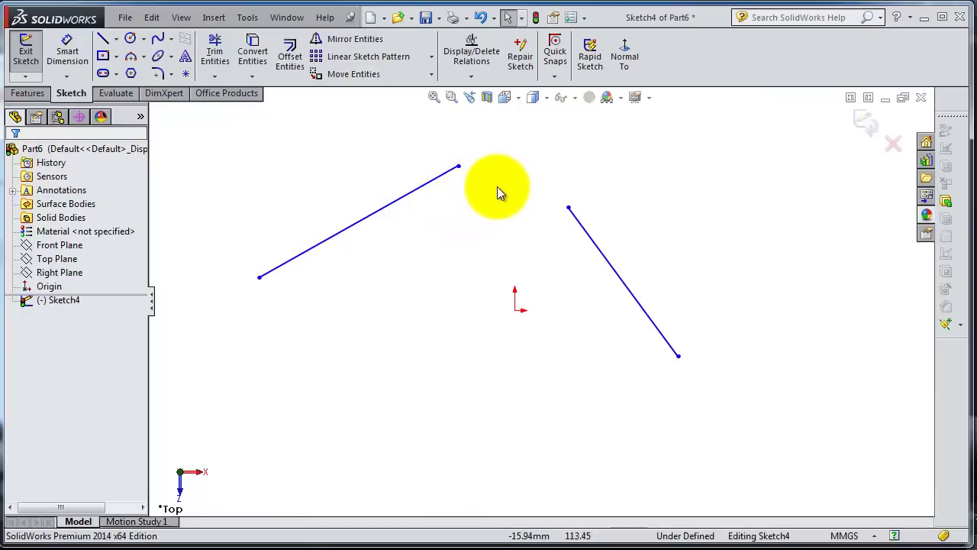
Step: Review the sketch's existing relations, then start the Add Relation tool
{"action": "left_click", "coordinate": [472, 80]}
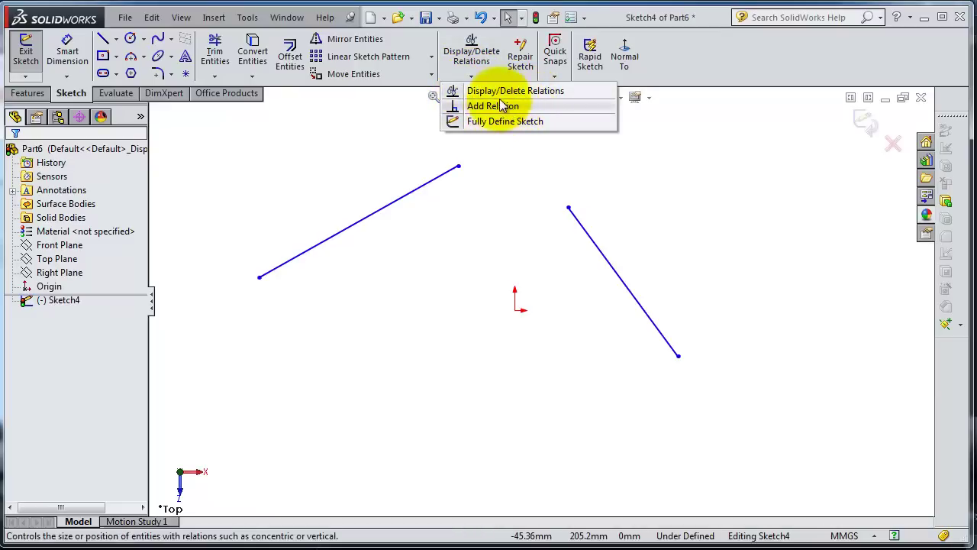
{"action": "left_click", "coordinate": [487, 93]}
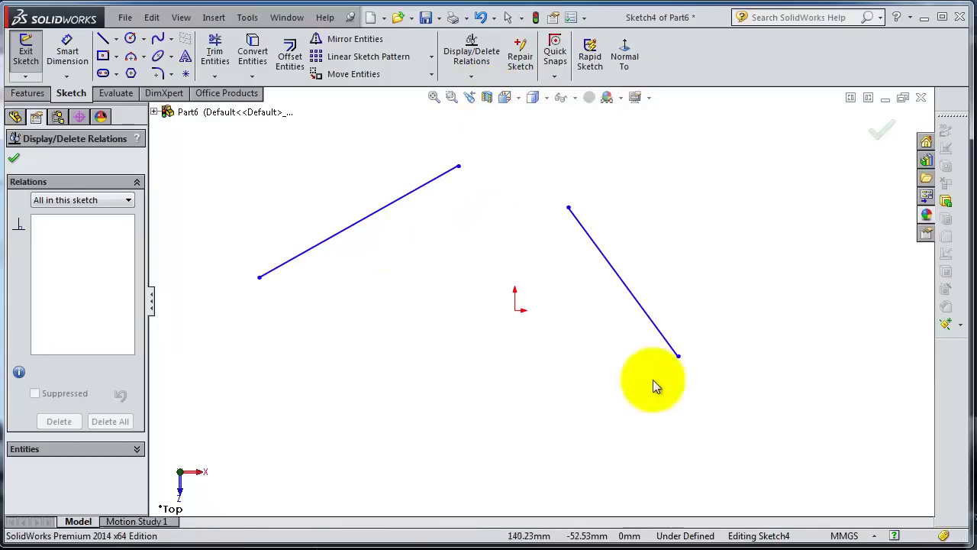
{"action": "left_click", "coordinate": [15, 158]}
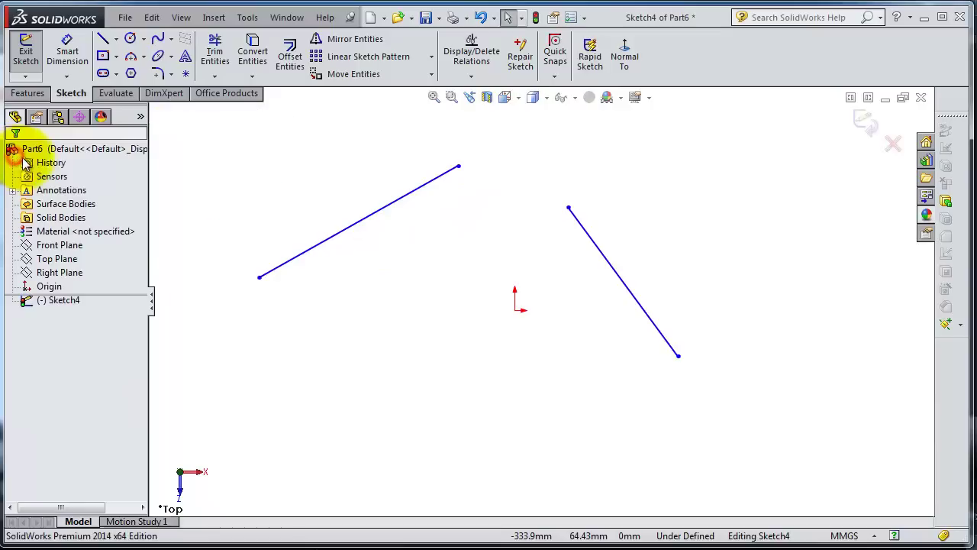
{"action": "left_click", "coordinate": [481, 76]}
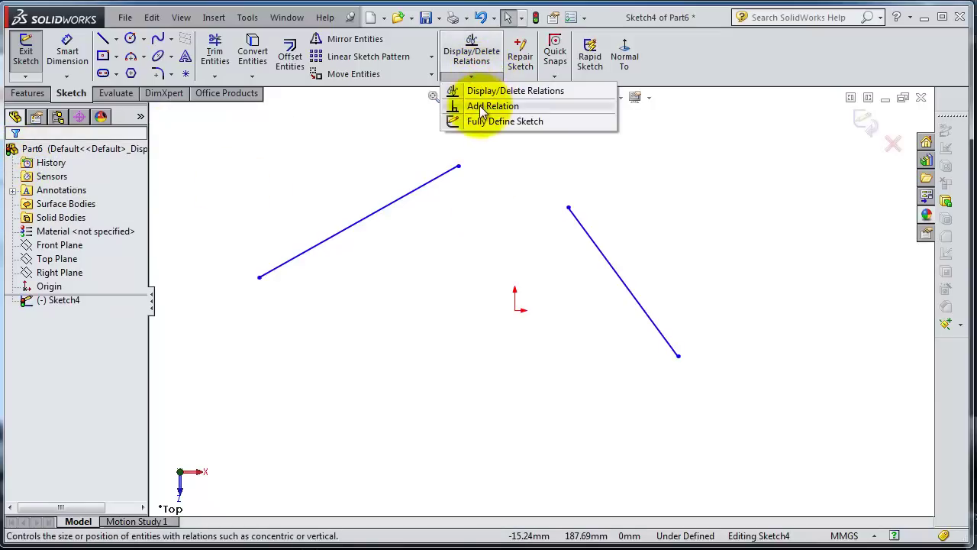
{"action": "left_click", "coordinate": [489, 106]}
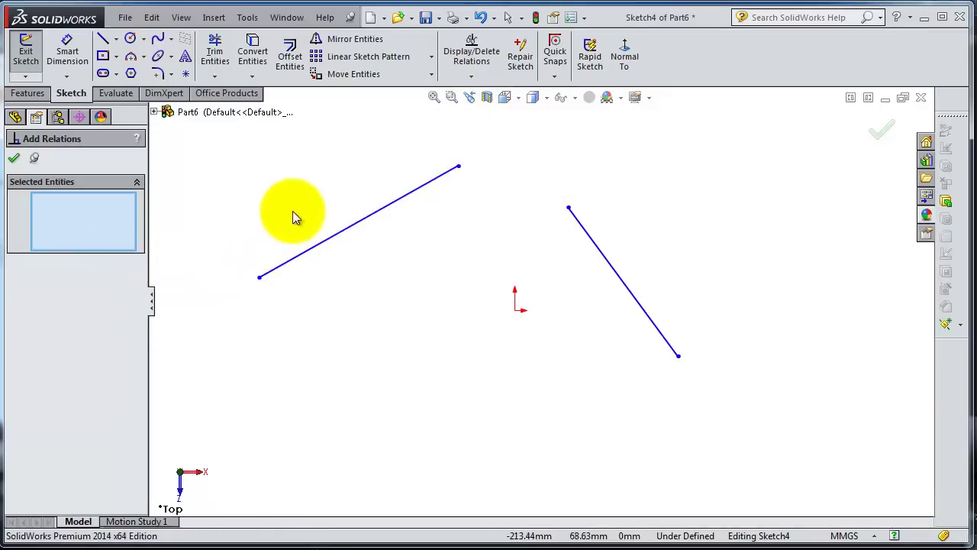
Step: Make Line1 vertical and delete the conflicting Horizontal0 relation
{"action": "left_click", "coordinate": [367, 227]}
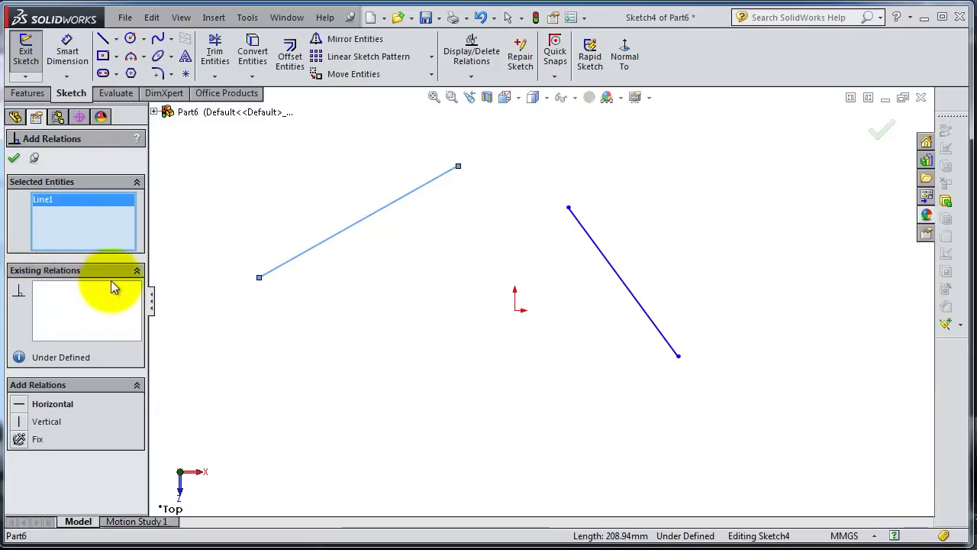
{"action": "left_click", "coordinate": [20, 405]}
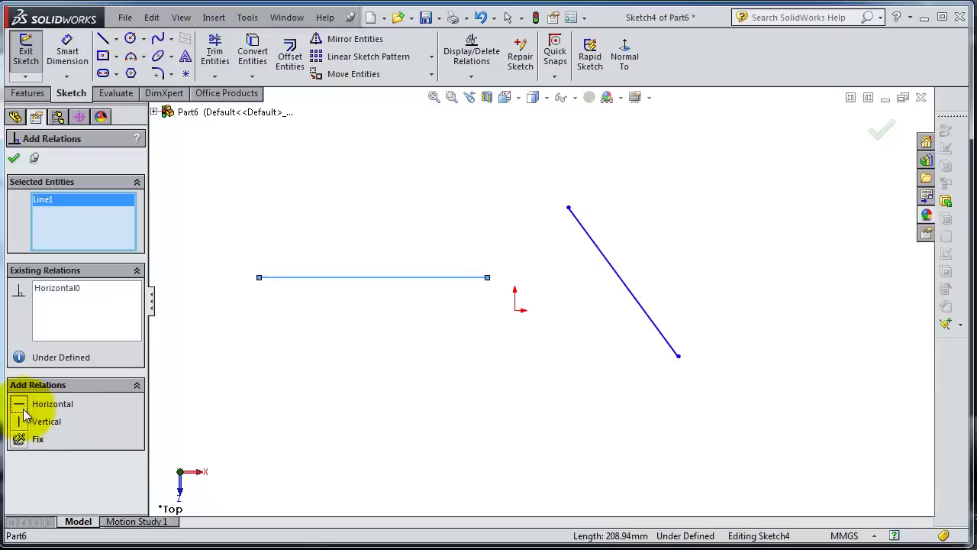
{"action": "left_click", "coordinate": [22, 422]}
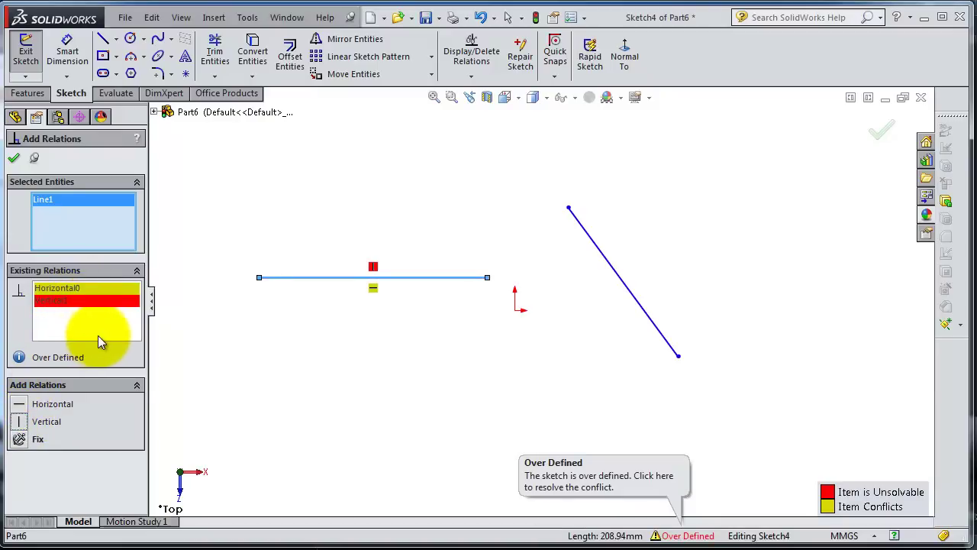
{"action": "left_click", "coordinate": [72, 290]}
{"action": "right_click", "coordinate": [71, 292]}
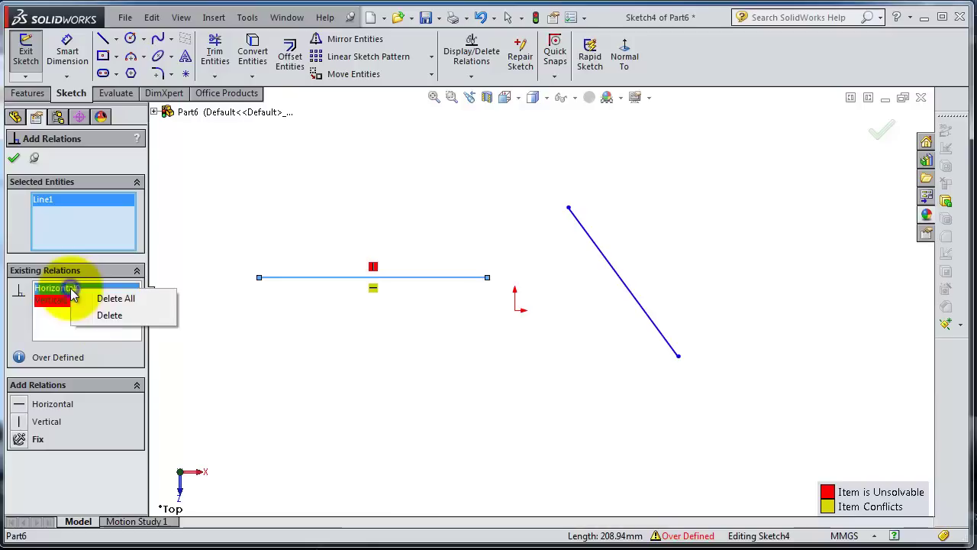
{"action": "left_click", "coordinate": [93, 316]}
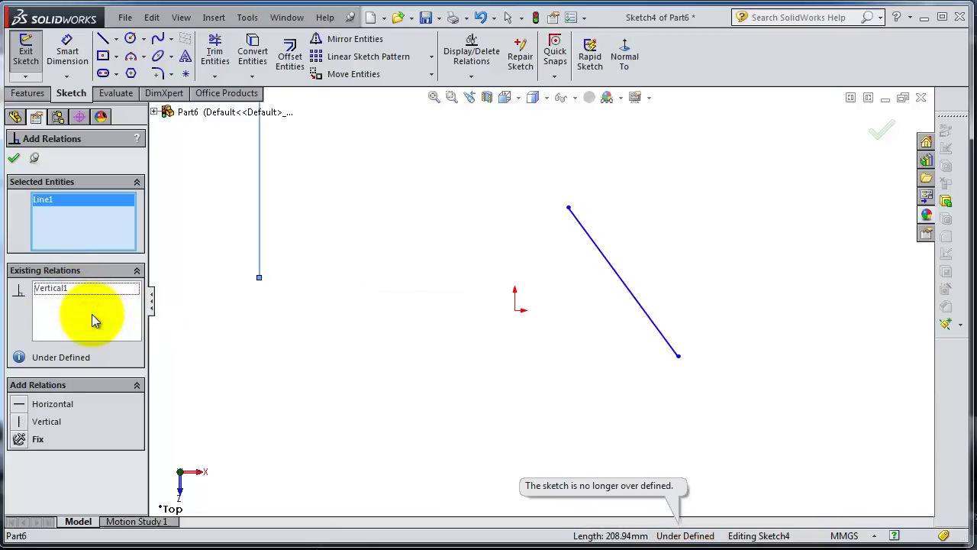
{"action": "scroll", "coordinate": [362, 184], "scroll_direction": "down", "scroll_amount": 2}
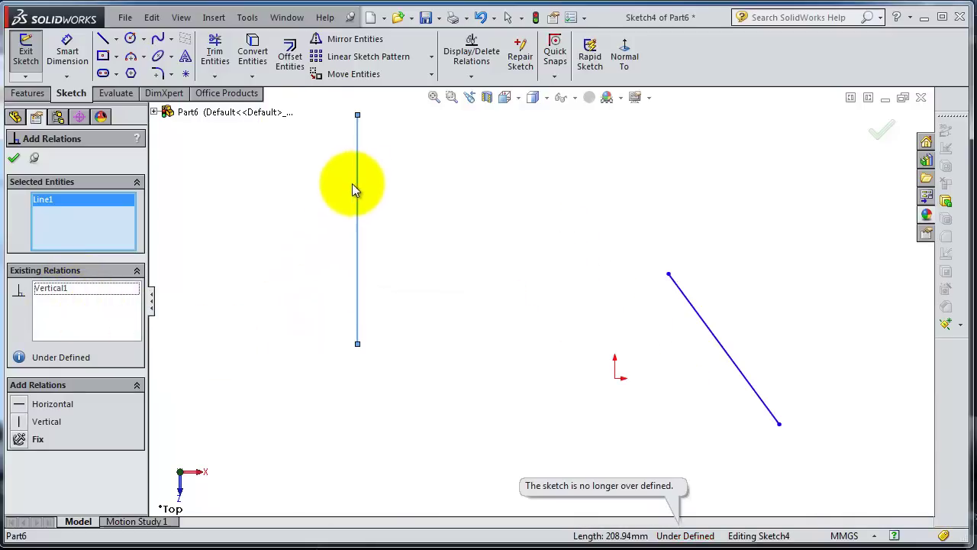
Step: Accept Line1's vertical relation and close the relation tool
{"action": "left_click", "coordinate": [14, 159]}
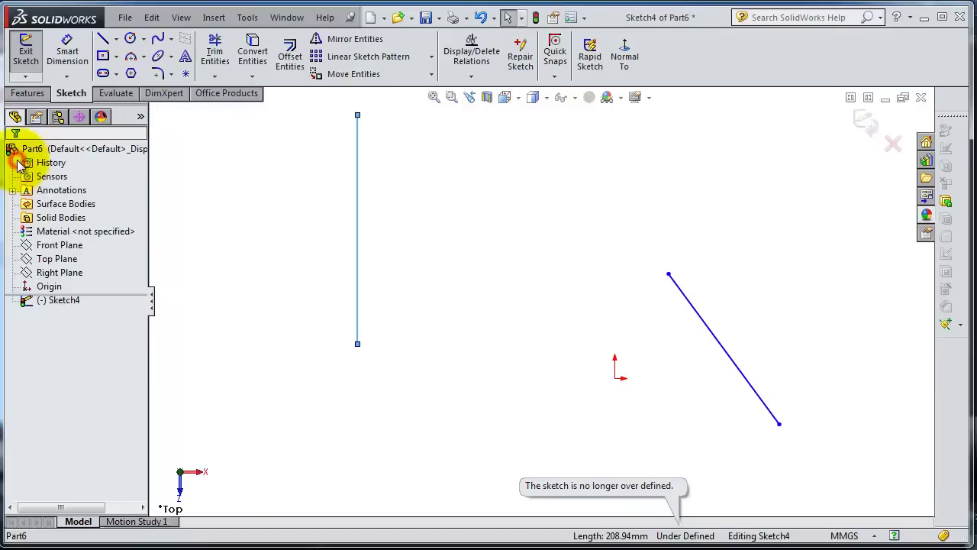
{"action": "scroll", "coordinate": [488, 313], "scroll_direction": "up", "scroll_amount": 2}
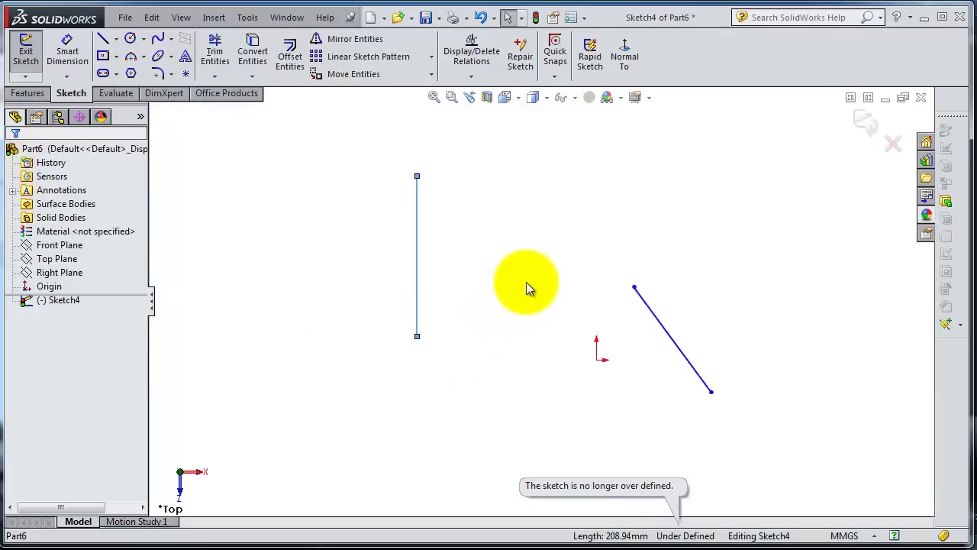
{"action": "scroll", "coordinate": [527, 282], "scroll_direction": "down", "scroll_amount": 2}
{"action": "scroll", "coordinate": [581, 290], "scroll_direction": "up", "scroll_amount": 2}
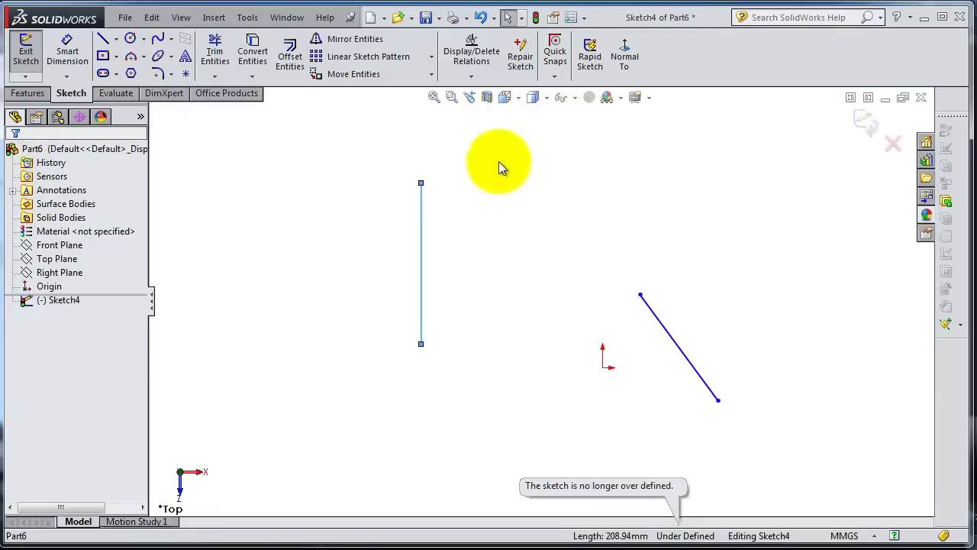
Step: Select both lines in Add Relations, try making Line2 vertical, then undo it
{"action": "left_click", "coordinate": [471, 77]}
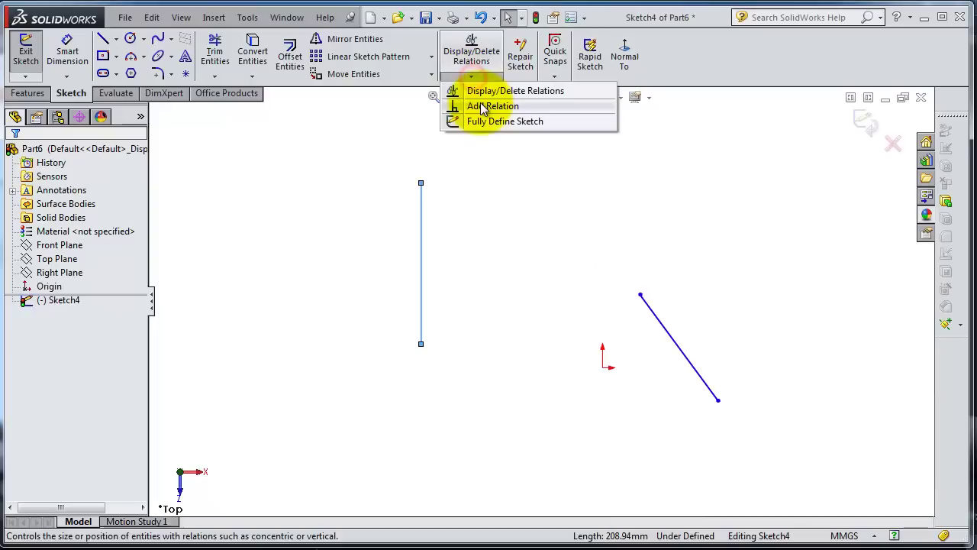
{"action": "left_click", "coordinate": [480, 102]}
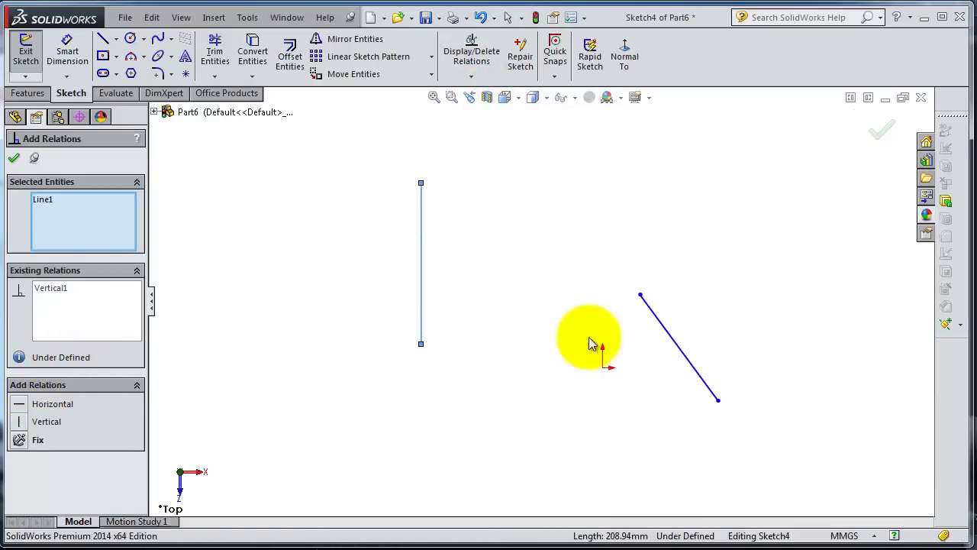
{"action": "left_click", "coordinate": [669, 337]}
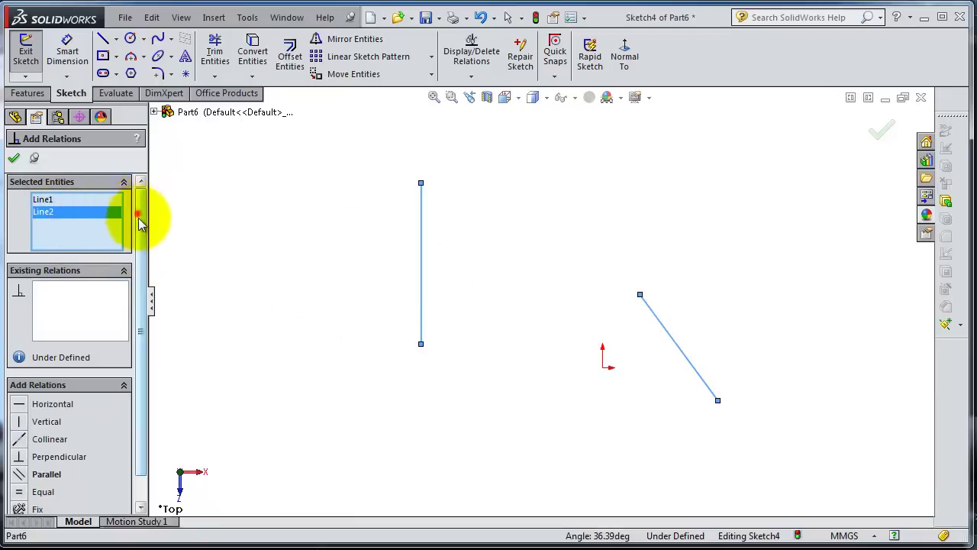
{"action": "left_click_drag", "start_coordinate": [142, 219], "coordinate": [140, 245]}
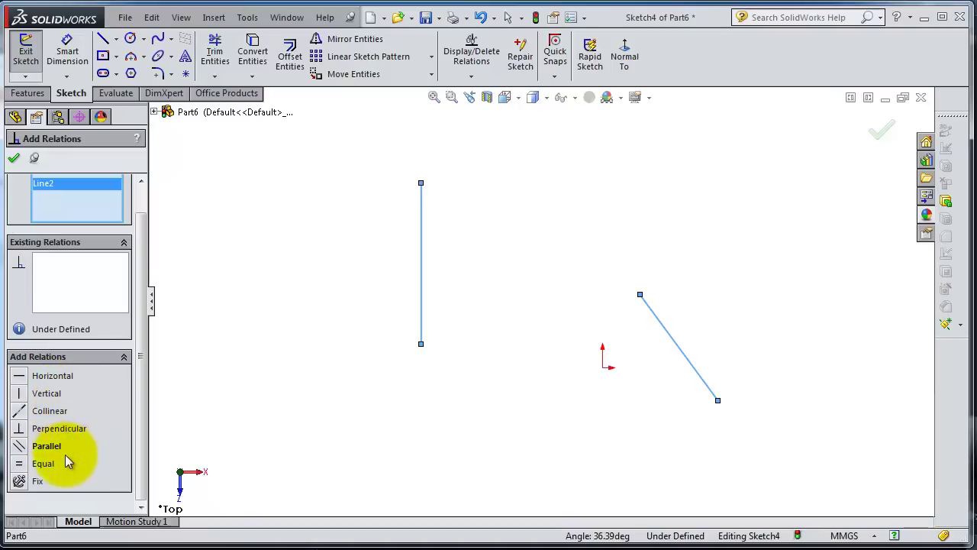
{"action": "left_click", "coordinate": [55, 402]}
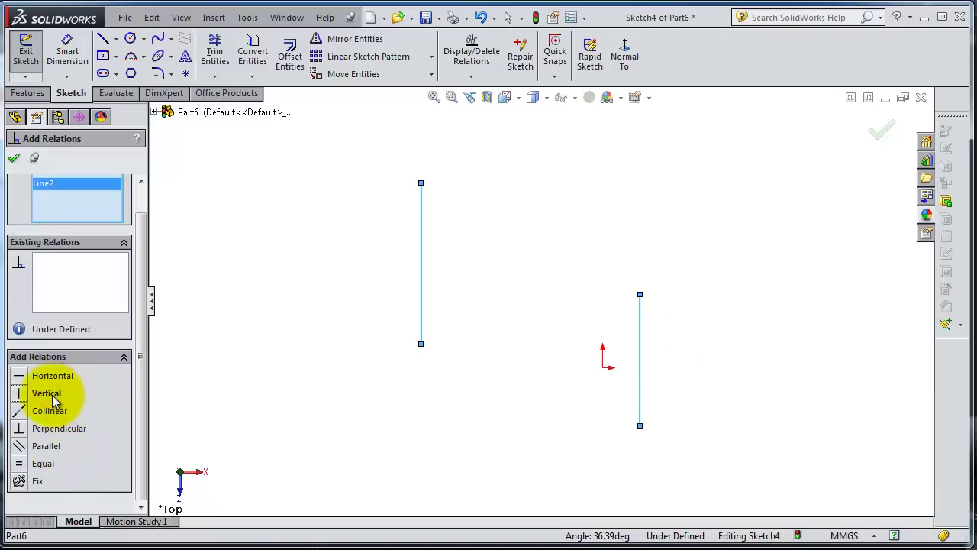
{"action": "left_click_drag", "start_coordinate": [138, 348], "coordinate": [145, 321]}
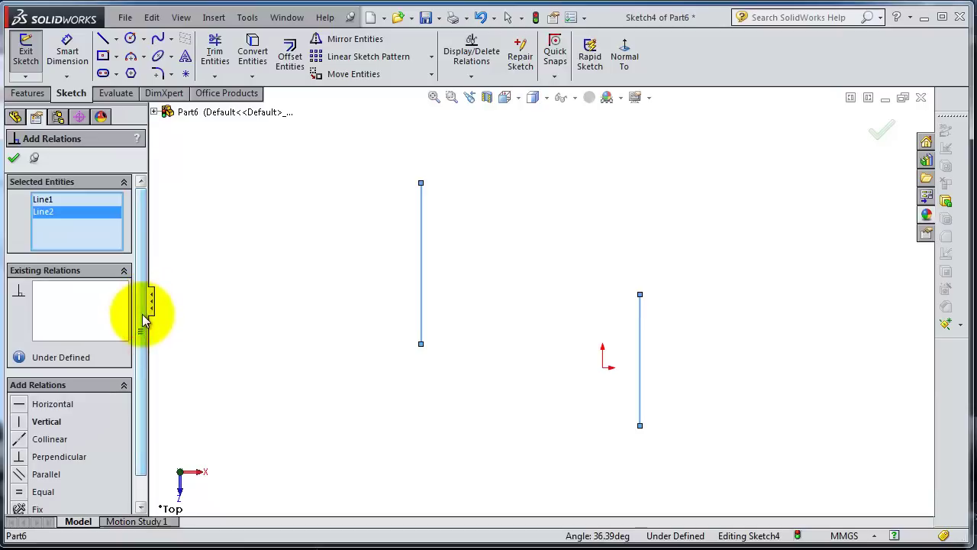
{"action": "key", "text": "ctrl+z"}
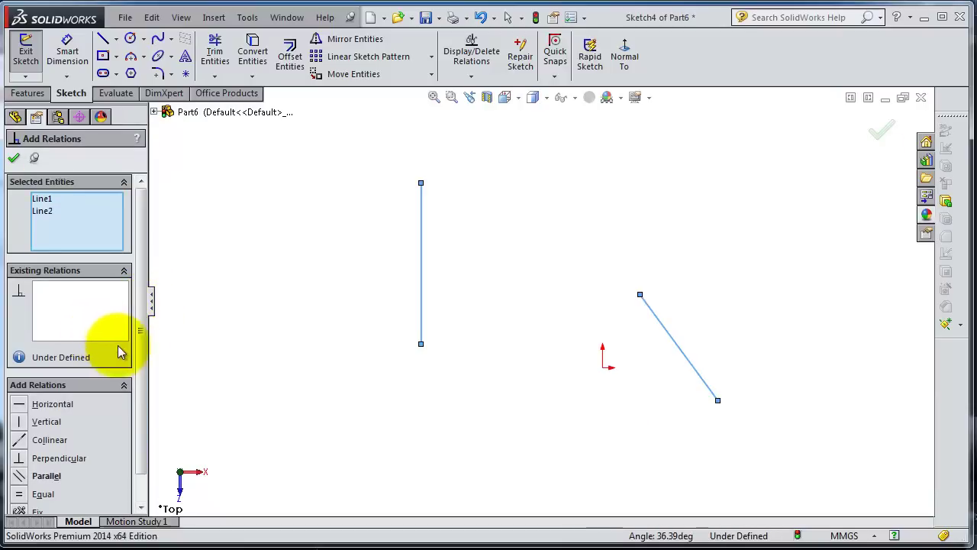
Step: Clear both lines from the Selected Entities list
{"action": "left_click", "coordinate": [70, 211]}
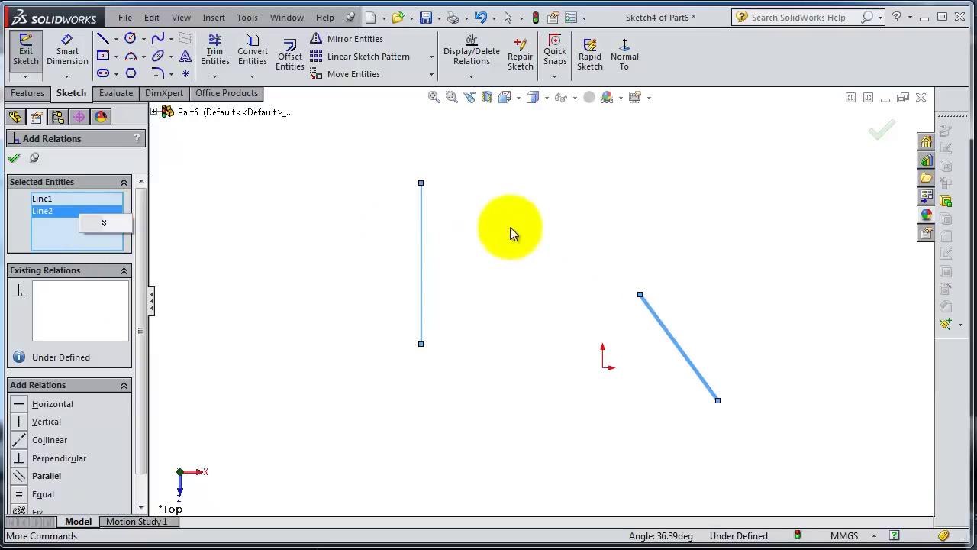
{"action": "left_click", "coordinate": [102, 223]}
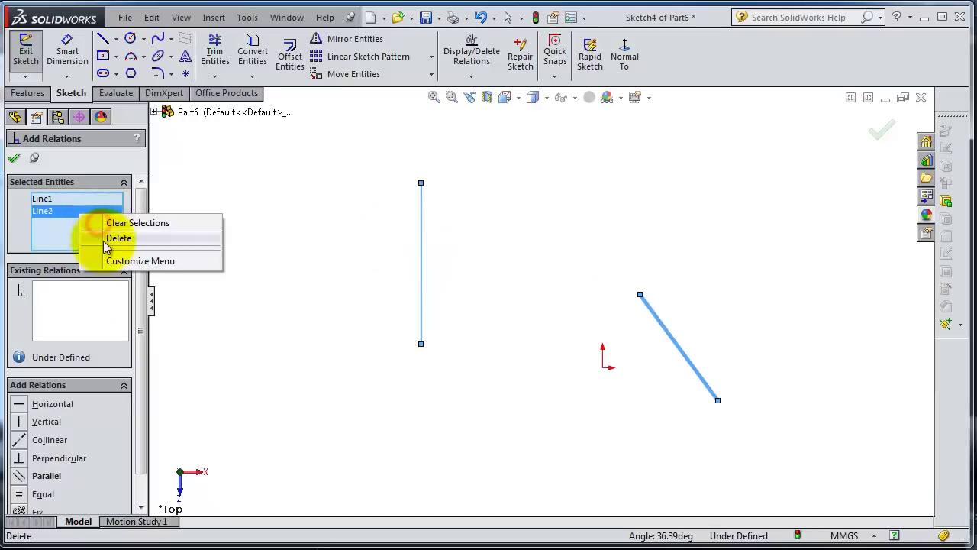
{"action": "left_click", "coordinate": [115, 223]}
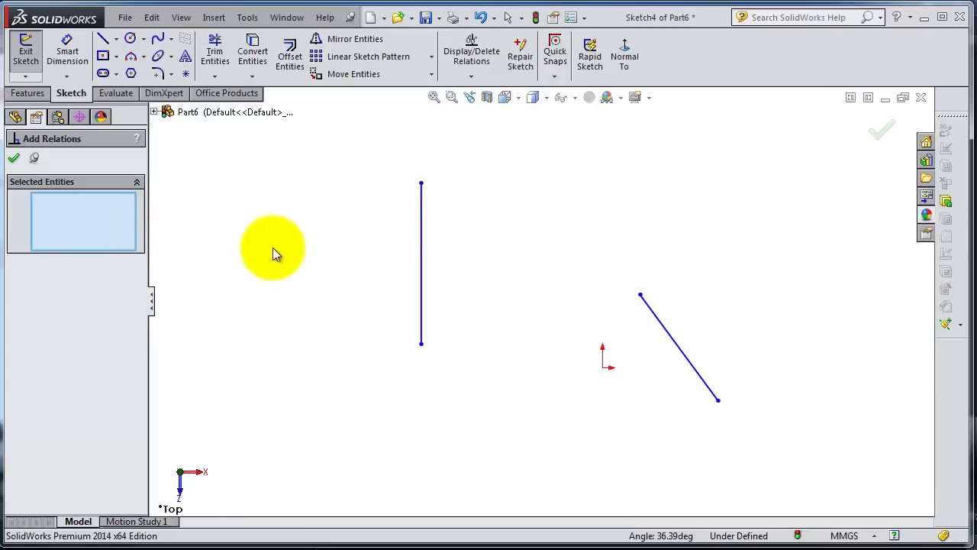
Step: Merge the diagonal line's top endpoint with the vertical line's top endpoint
{"action": "left_click", "coordinate": [421, 184]}
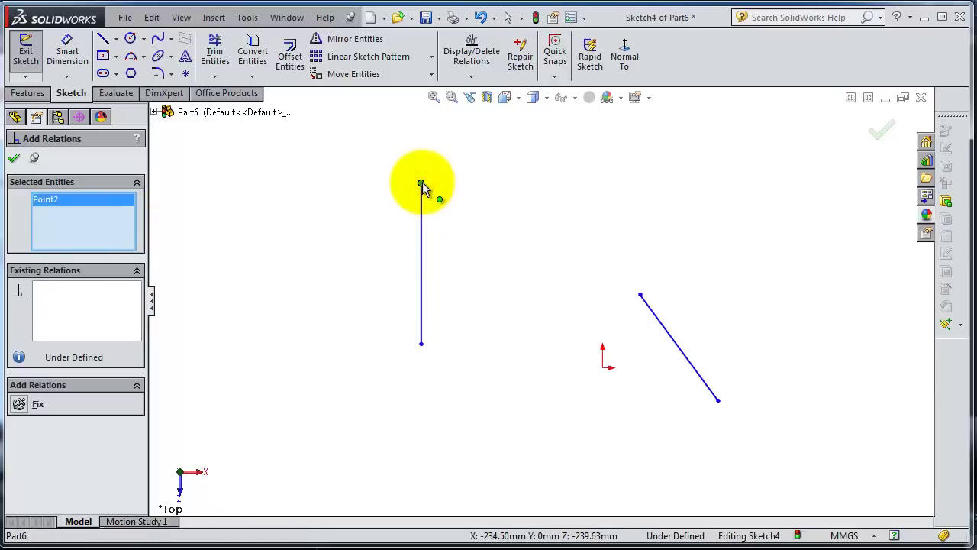
{"action": "left_click", "coordinate": [640, 296]}
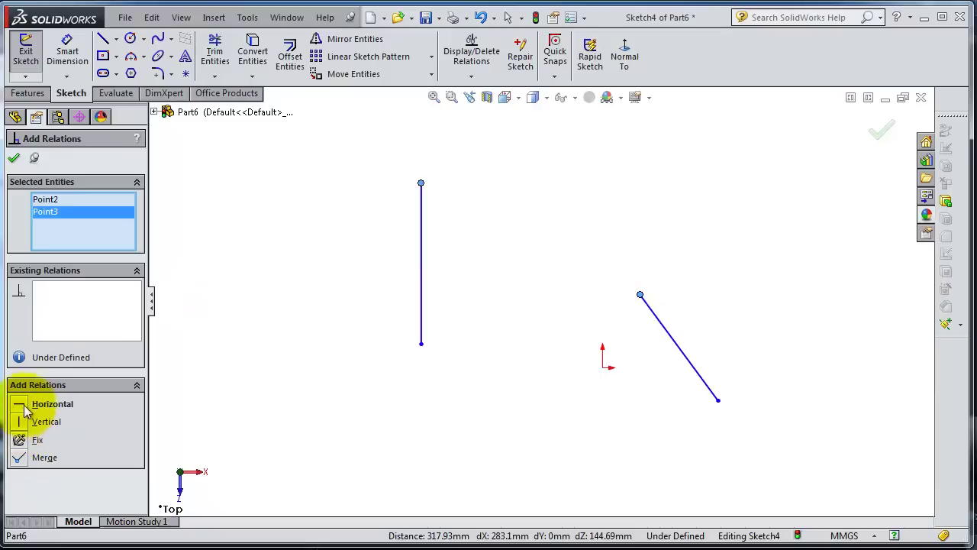
{"action": "left_click", "coordinate": [38, 457]}
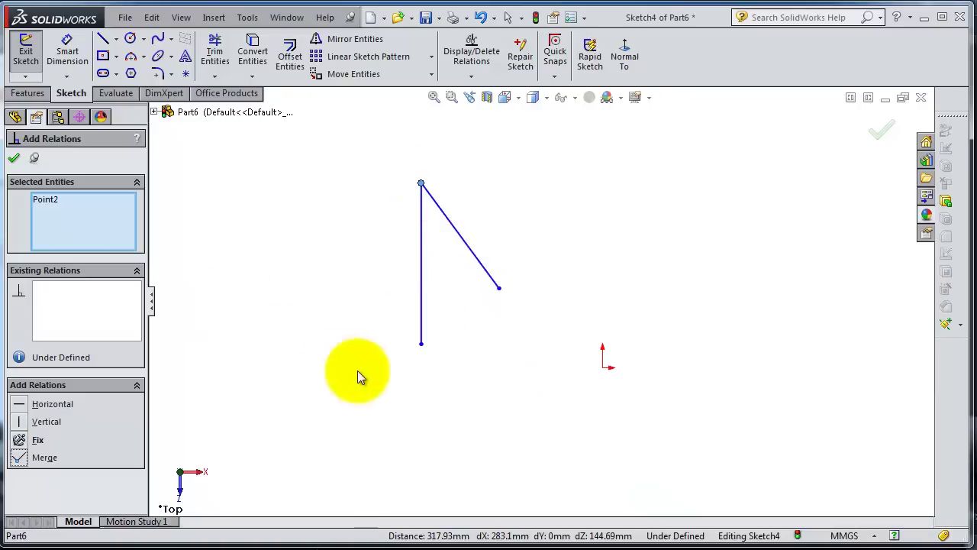
{"action": "scroll", "coordinate": [548, 368], "scroll_direction": "down", "scroll_amount": 1}
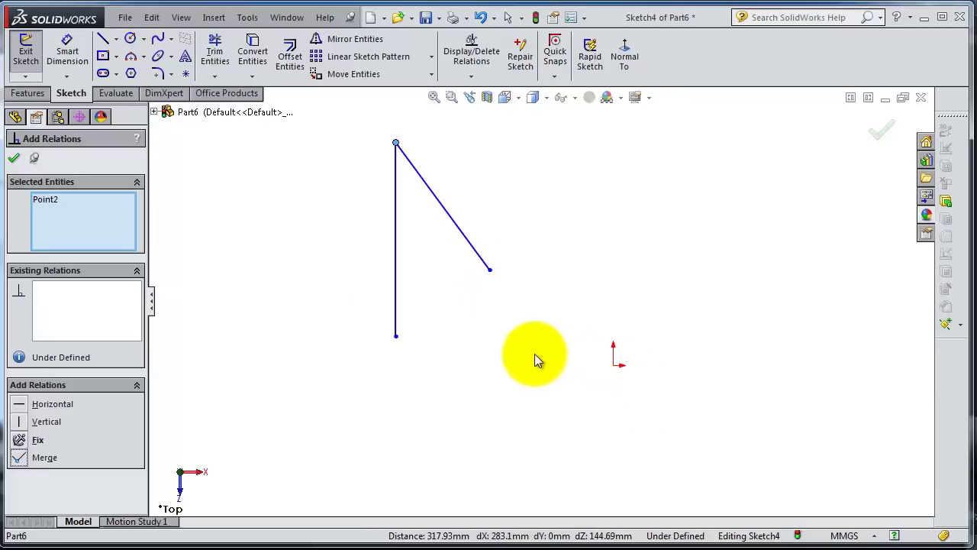
{"action": "left_click", "coordinate": [490, 272]}
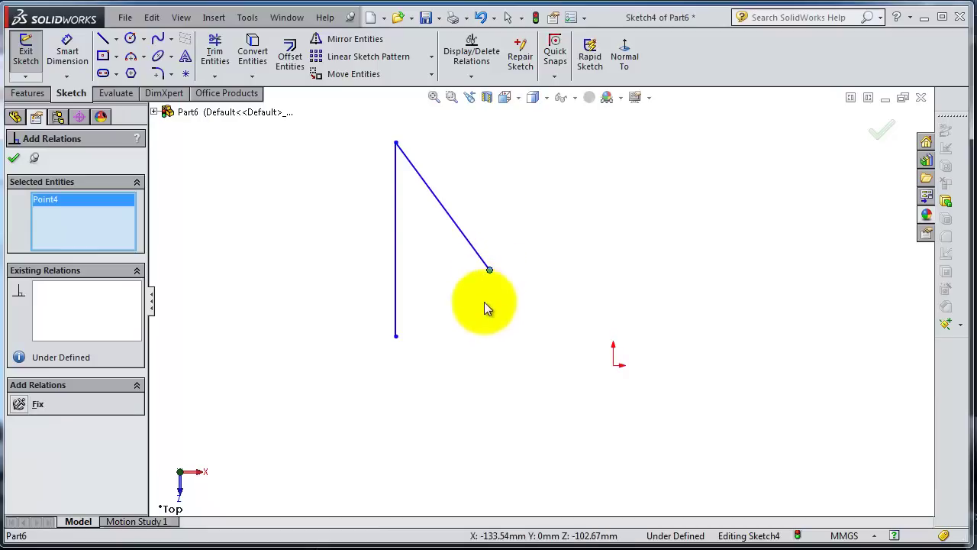
Step: Make the diagonal line's lower endpoint coincident with the origin and confirm
{"action": "left_click", "coordinate": [614, 366]}
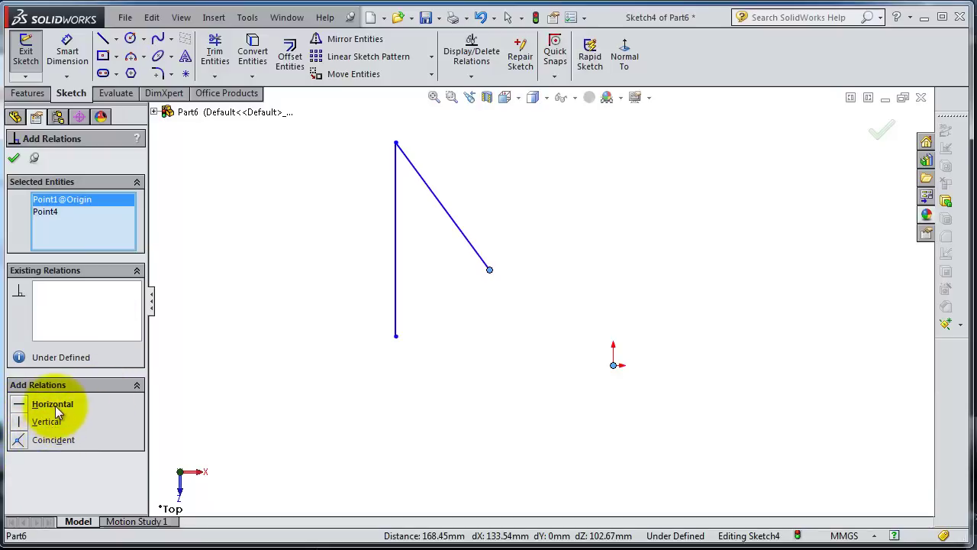
{"action": "left_click", "coordinate": [21, 446]}
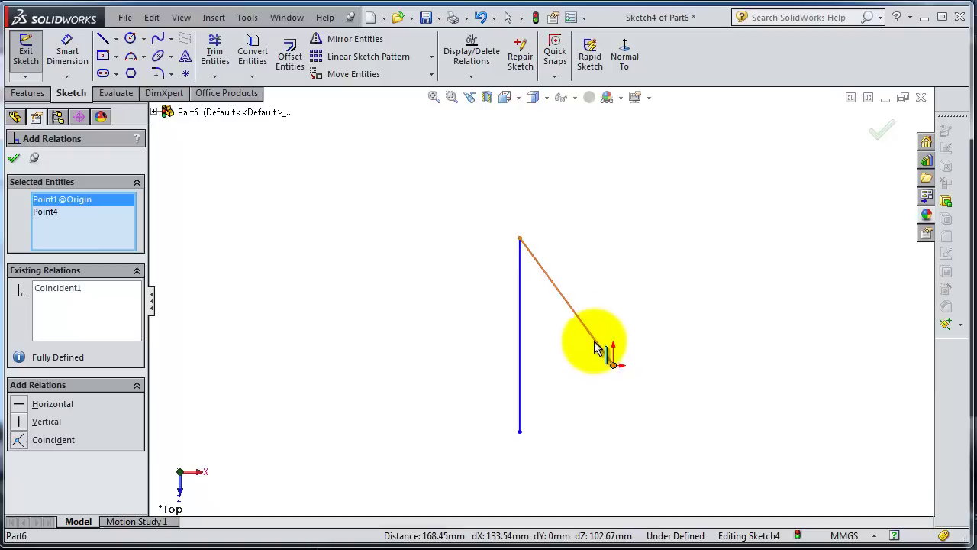
{"action": "left_click", "coordinate": [14, 159]}
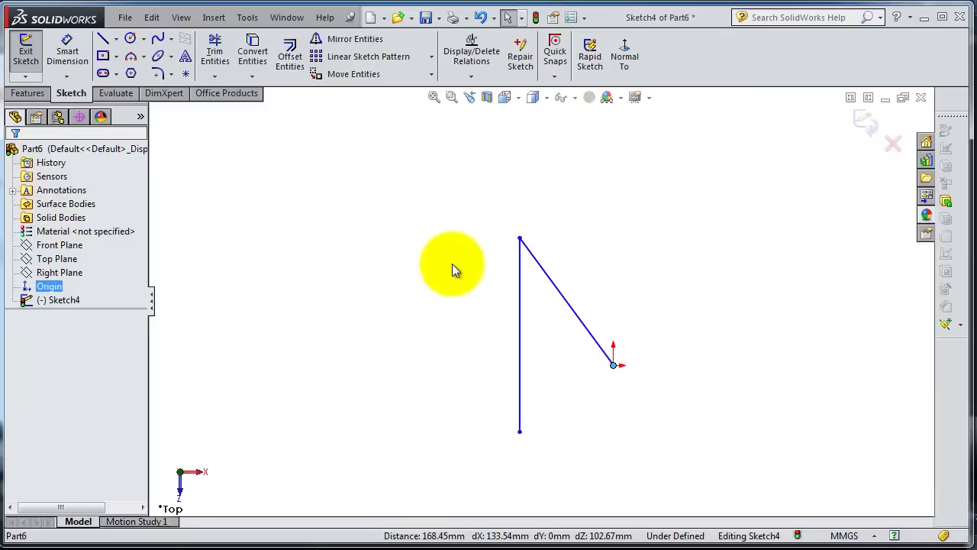
{"action": "left_click", "coordinate": [474, 78]}
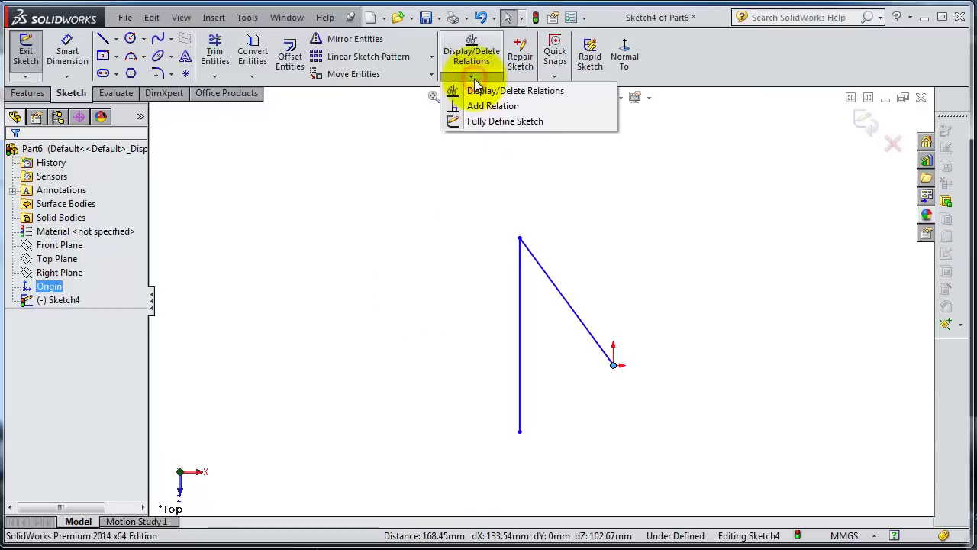
{"action": "left_click", "coordinate": [534, 91]}
{"action": "scroll", "coordinate": [648, 412], "scroll_direction": "down", "scroll_amount": 2}
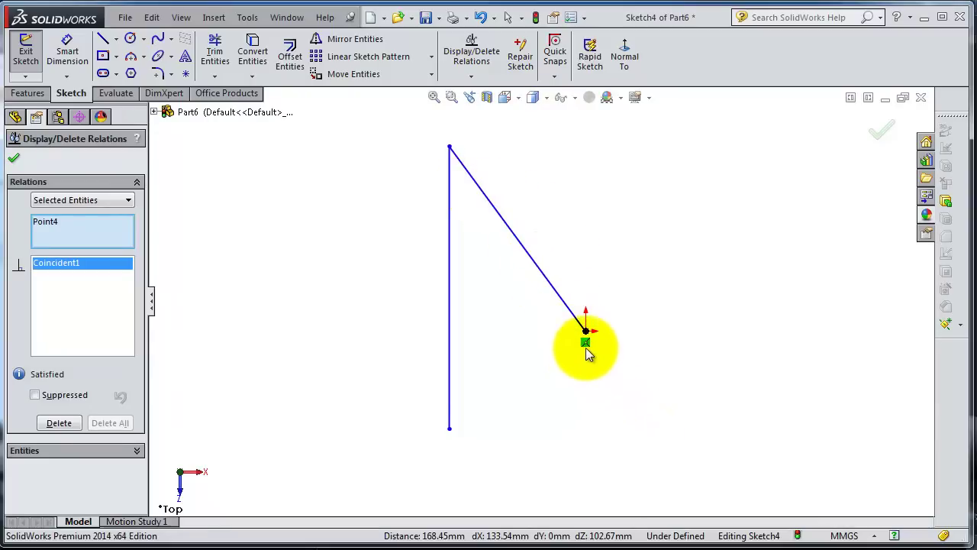
{"action": "left_click", "coordinate": [84, 203]}
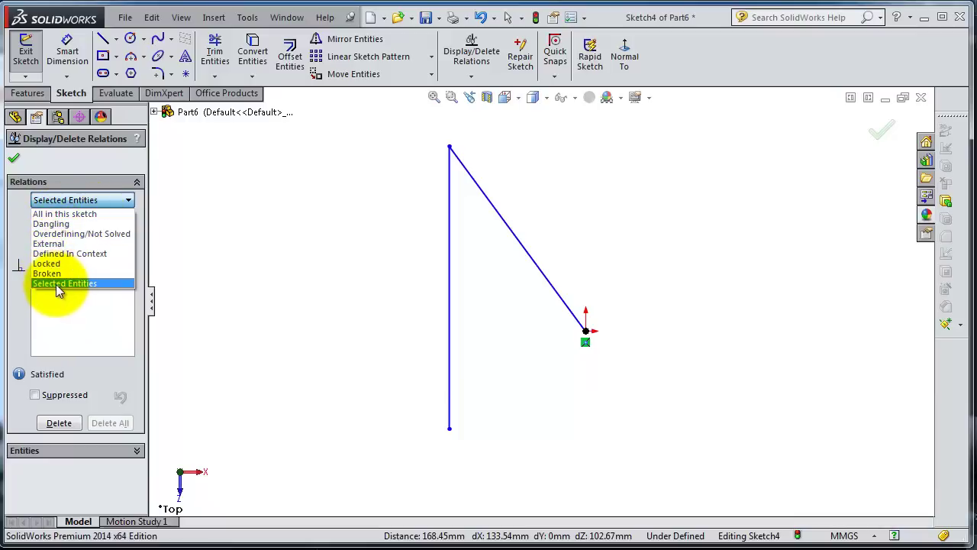
{"action": "left_click", "coordinate": [52, 214]}
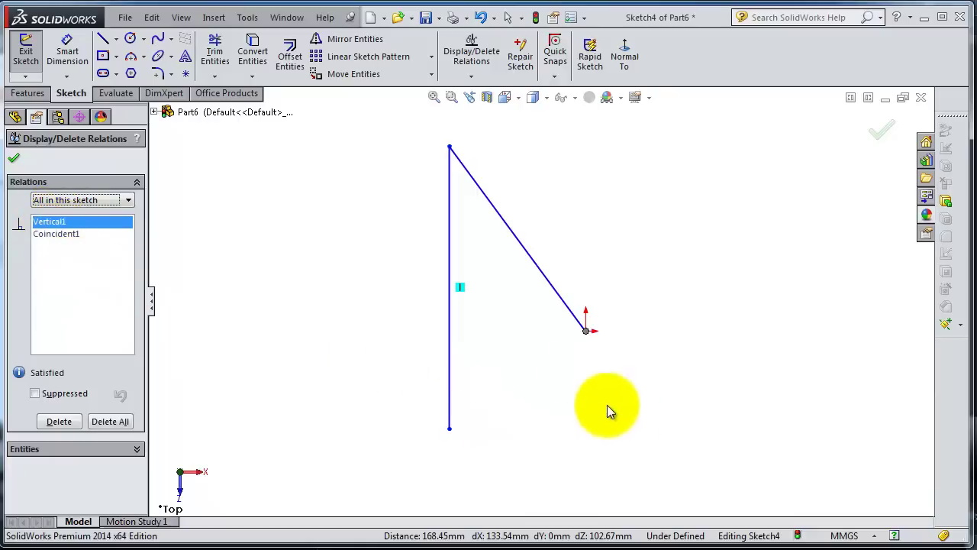
{"action": "left_click", "coordinate": [48, 235]}
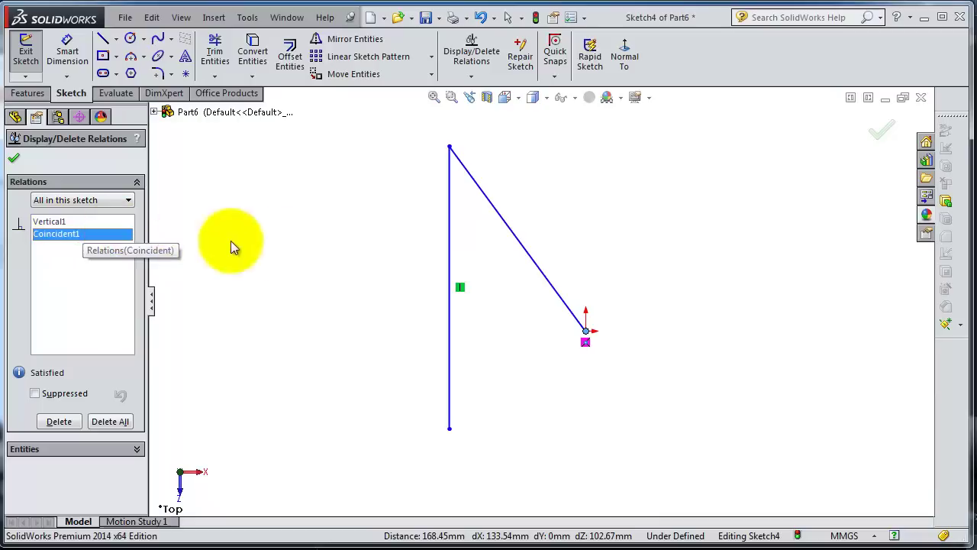
{"action": "scroll", "coordinate": [539, 306], "scroll_direction": "up", "scroll_amount": 2}
{"action": "scroll", "coordinate": [579, 304], "scroll_direction": "down", "scroll_amount": 1}
{"action": "scroll", "coordinate": [572, 308], "scroll_direction": "up", "scroll_amount": 1}
{"action": "scroll", "coordinate": [632, 290], "scroll_direction": "down", "scroll_amount": 1}
{"action": "scroll", "coordinate": [630, 290], "scroll_direction": "down", "scroll_amount": 1}
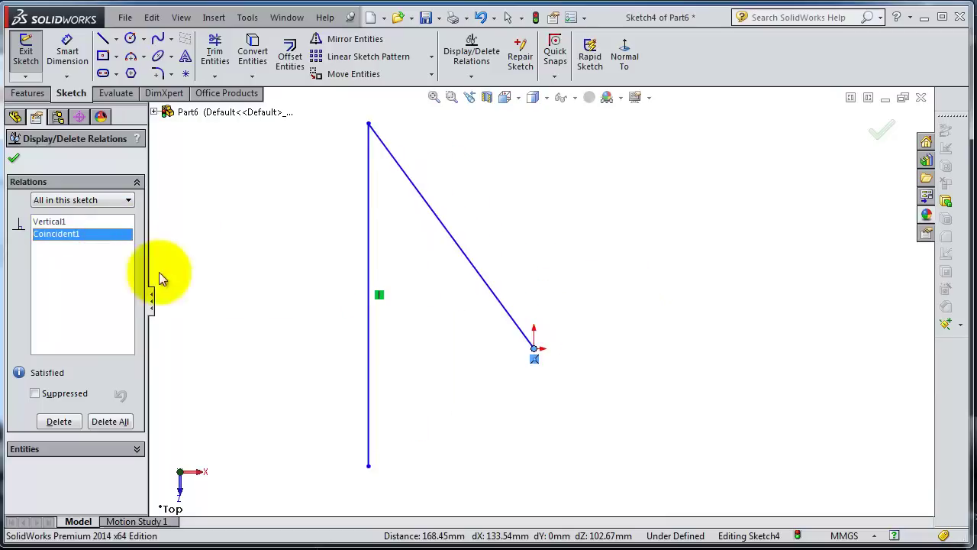
{"action": "left_click", "coordinate": [14, 159]}
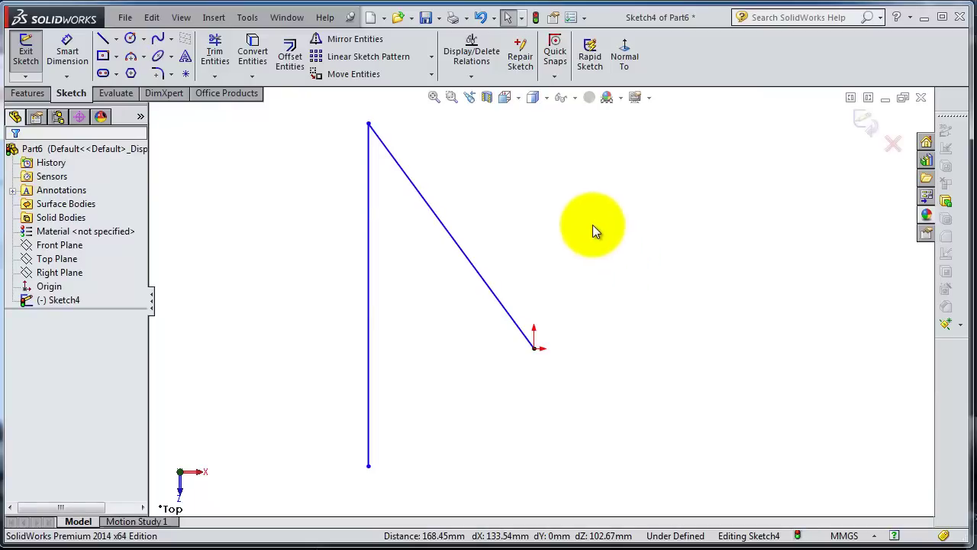
{"action": "left_click", "coordinate": [574, 99]}
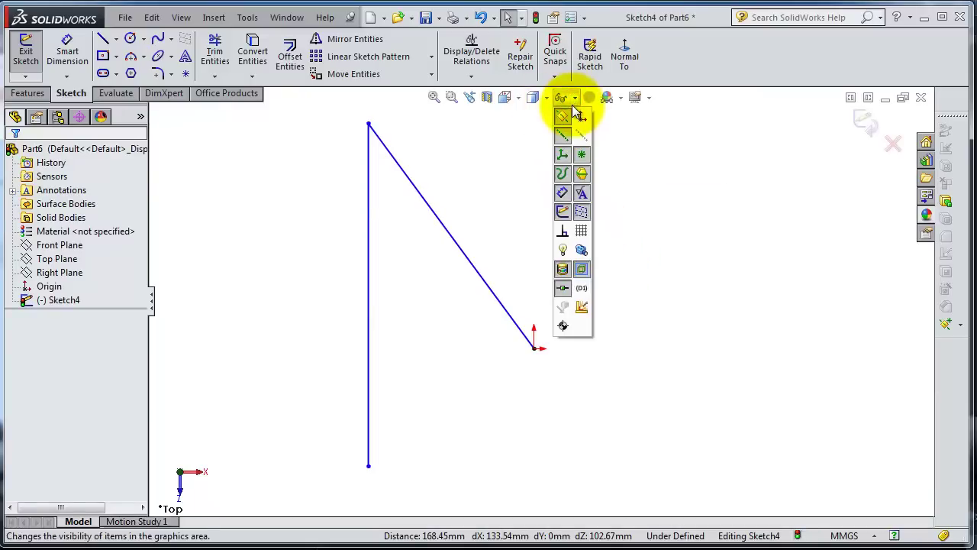
{"action": "left_click", "coordinate": [562, 232]}
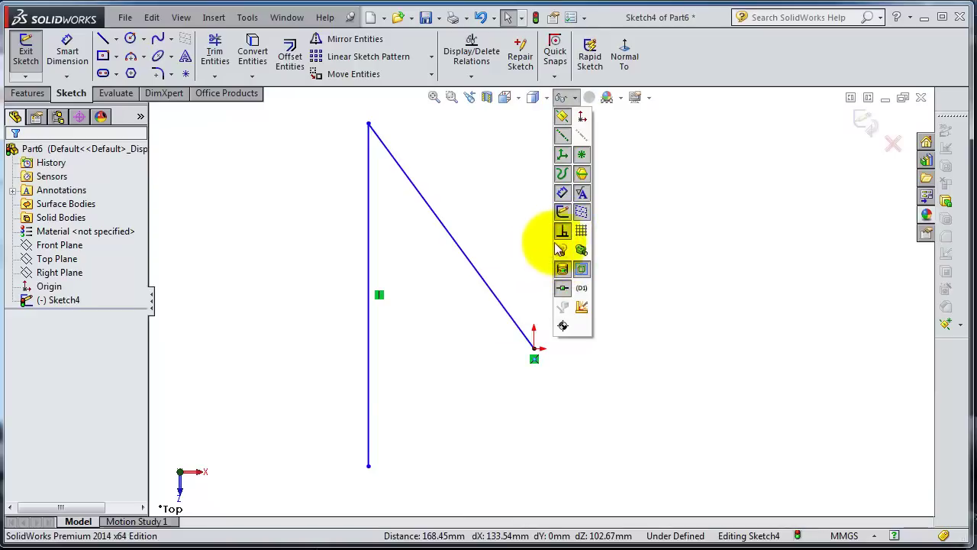
{"action": "left_click", "coordinate": [516, 228]}
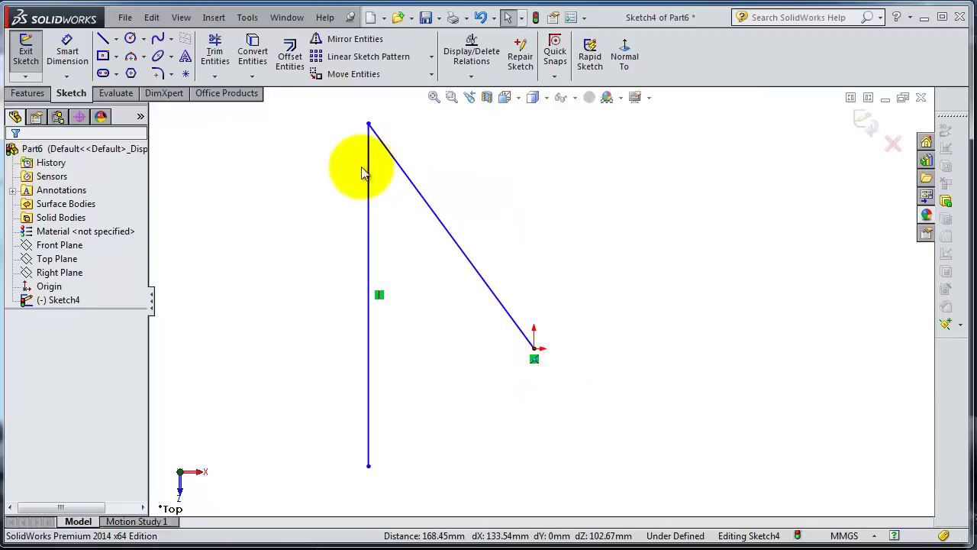
{"action": "left_click", "coordinate": [546, 99]}
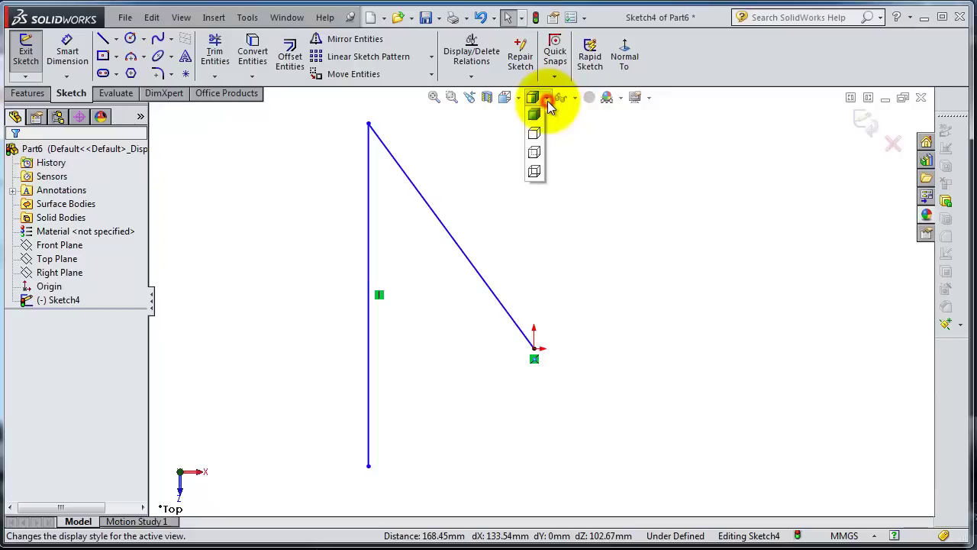
{"action": "left_click", "coordinate": [569, 101]}
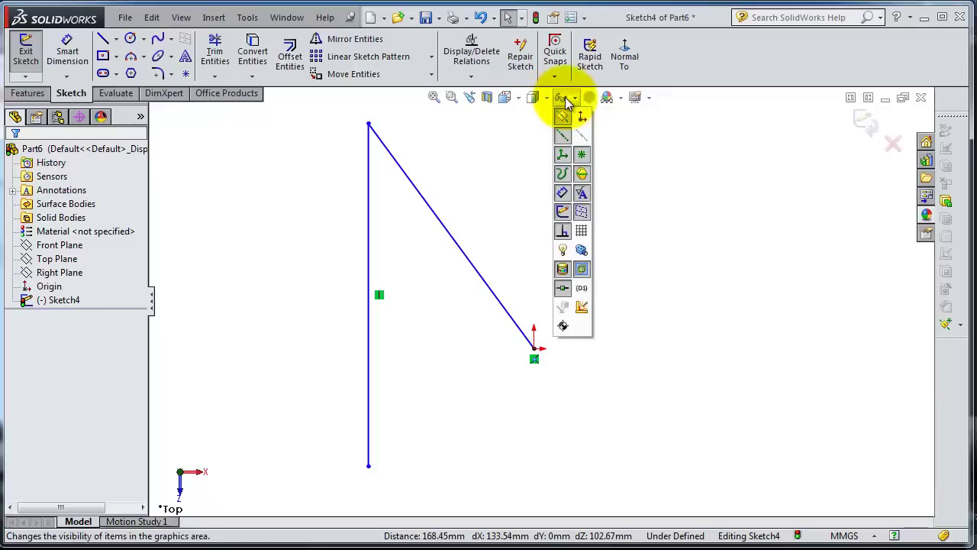
{"action": "left_click", "coordinate": [563, 232]}
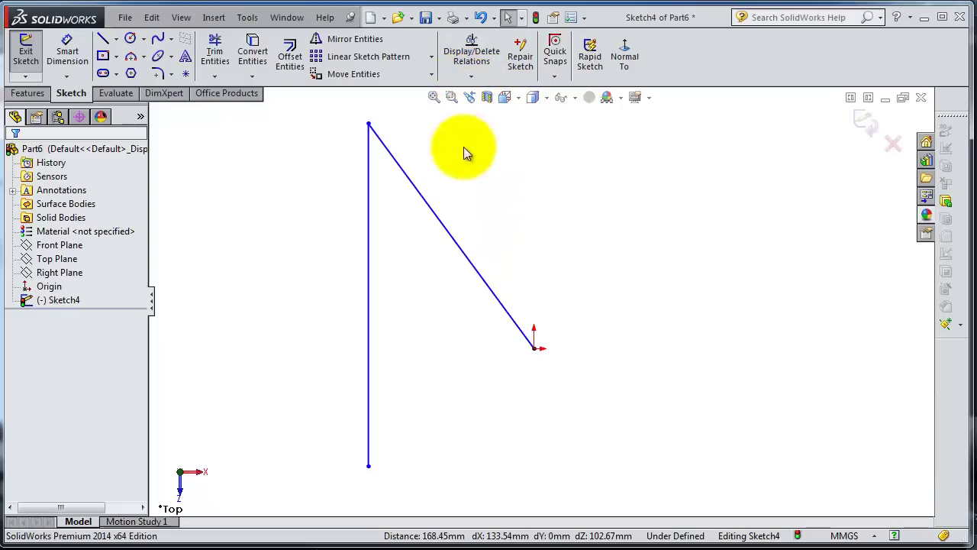
Step: Delete the Vertical1 relation and suppress Coincident1 in Display/Delete Relations
{"action": "left_click", "coordinate": [473, 76]}
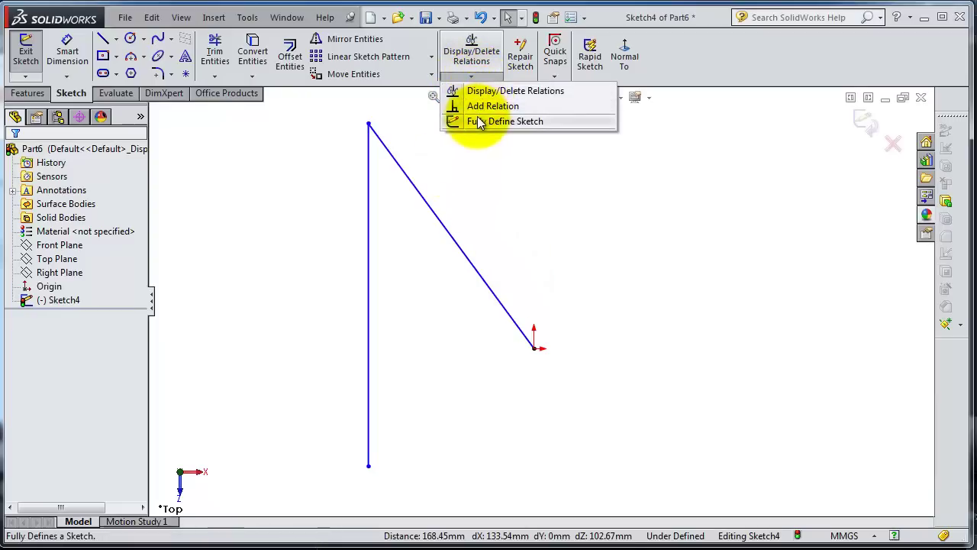
{"action": "left_click", "coordinate": [477, 92]}
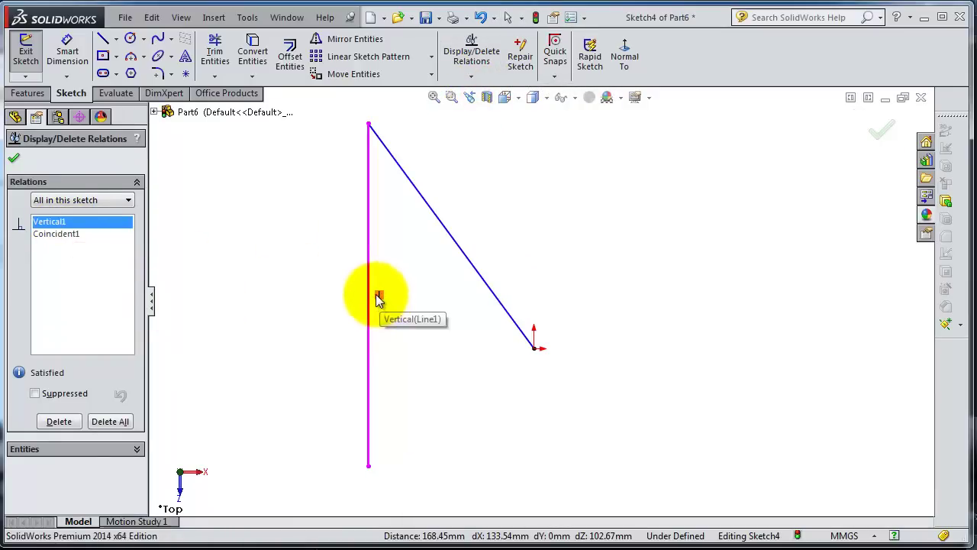
{"action": "left_click", "coordinate": [57, 426]}
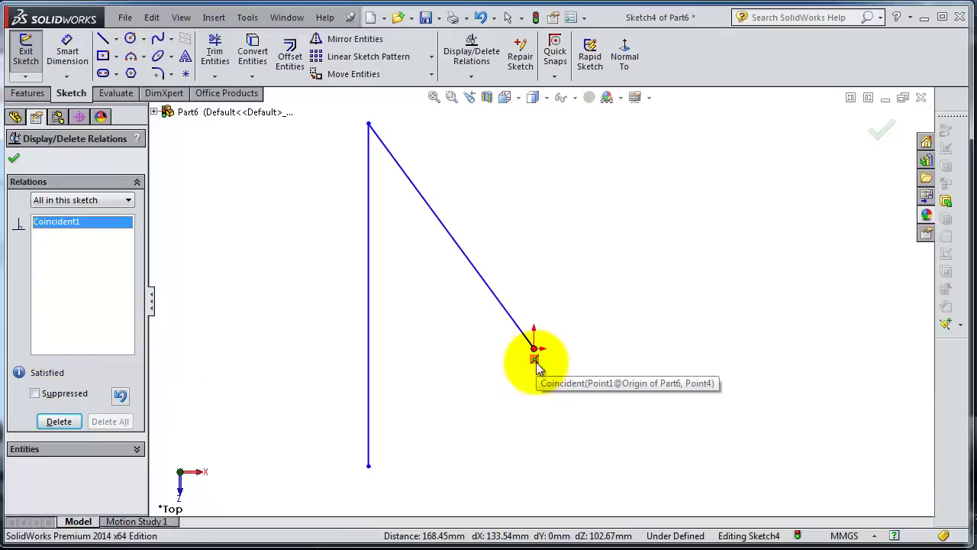
{"action": "left_click", "coordinate": [35, 393]}
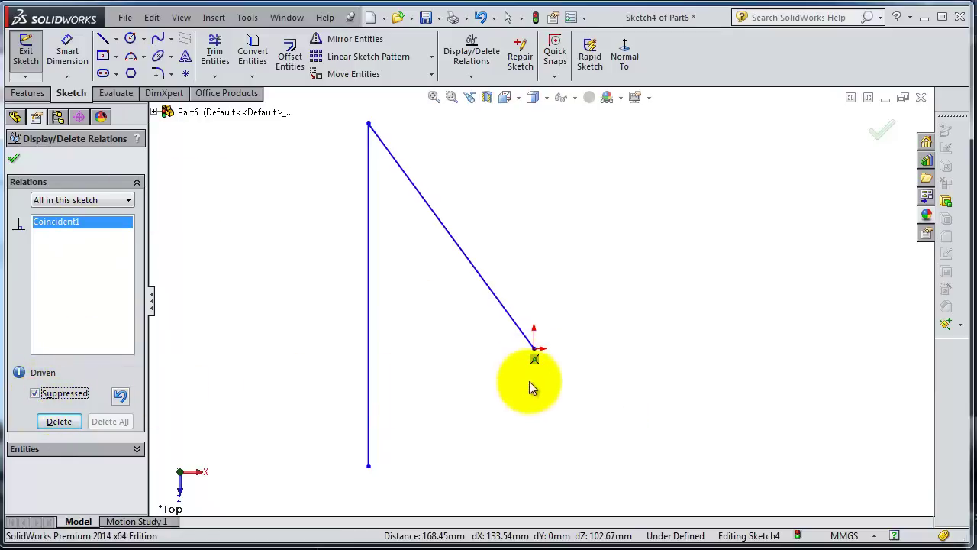
{"action": "left_click", "coordinate": [14, 158]}
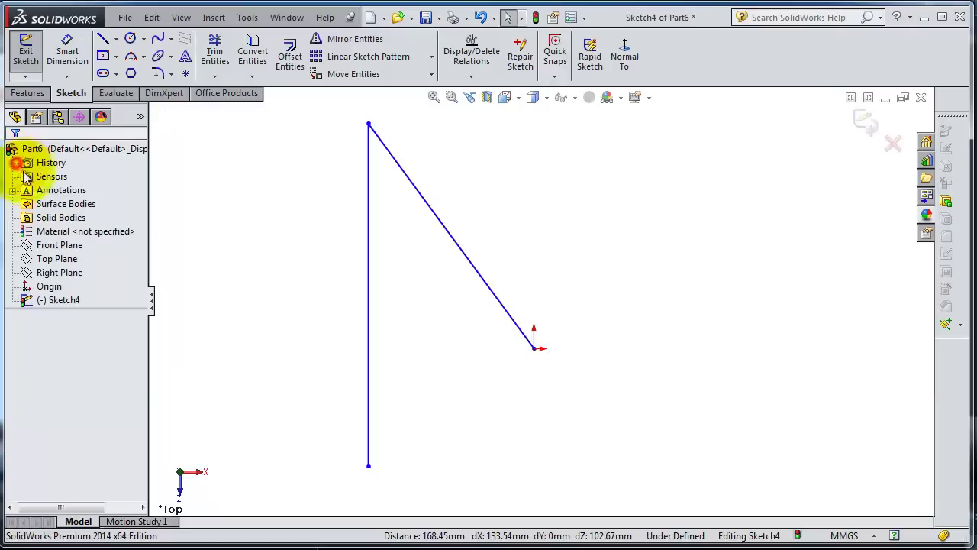
Step: Unsuppress Coincident1 on the lower endpoint, then drag the diagonal line to 155.49 mm at 311.17°
{"action": "mouse_move", "coordinate": [523, 331]}
{"action": "left_mouse_down"}
{"action": "mouse_move", "coordinate": [475, 305]}
{"action": "mouse_move", "coordinate": [508, 288]}
{"action": "mouse_move", "coordinate": [460, 333]}
{"action": "mouse_move", "coordinate": [551, 284]}
{"action": "mouse_move", "coordinate": [517, 329]}
{"action": "mouse_move", "coordinate": [501, 335]}
{"action": "mouse_move", "coordinate": [519, 316]}
{"action": "mouse_move", "coordinate": [465, 342]}
{"action": "mouse_move", "coordinate": [491, 333]}
{"action": "mouse_move", "coordinate": [534, 279]}
{"action": "mouse_move", "coordinate": [505, 319]}
{"action": "mouse_move", "coordinate": [522, 324]}
{"action": "left_mouse_up"}
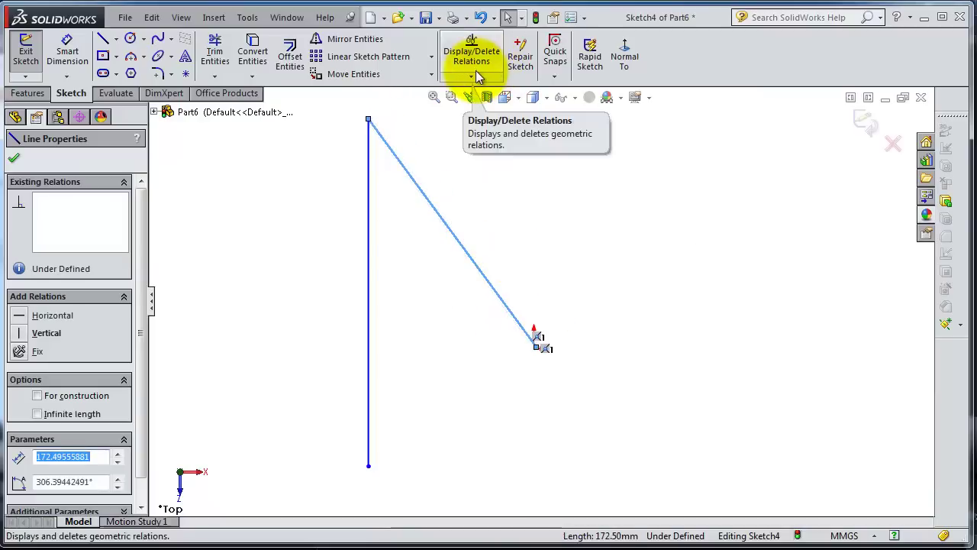
{"action": "left_click", "coordinate": [471, 76]}
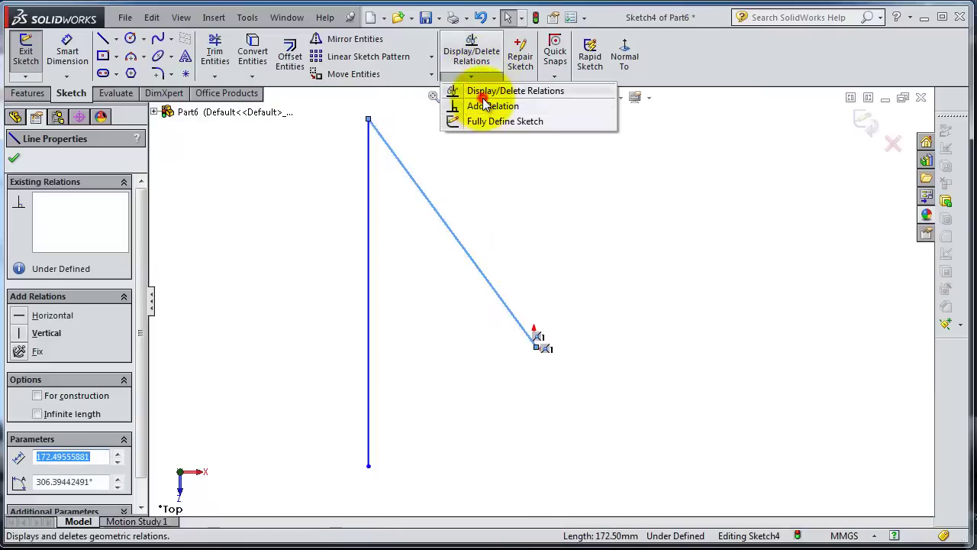
{"action": "left_click", "coordinate": [481, 91]}
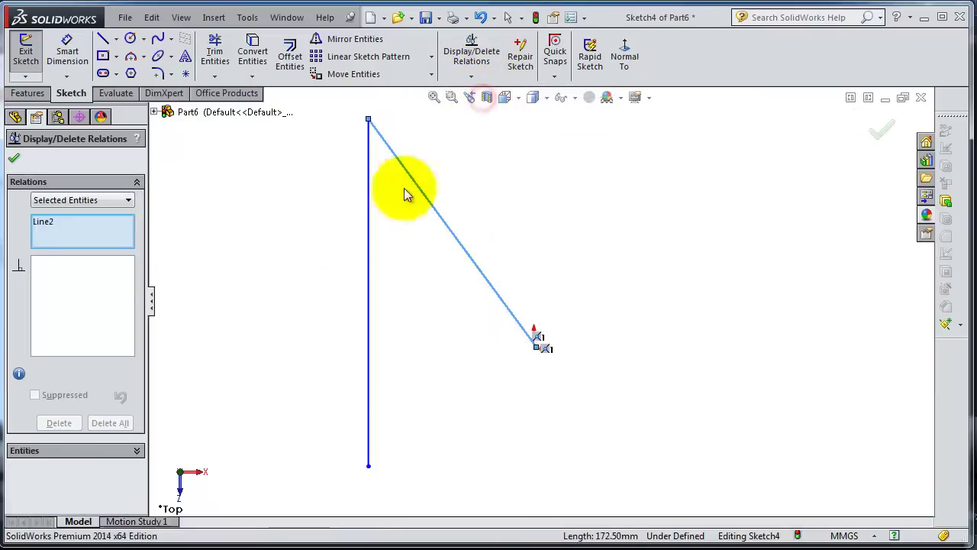
{"action": "left_click", "coordinate": [542, 349]}
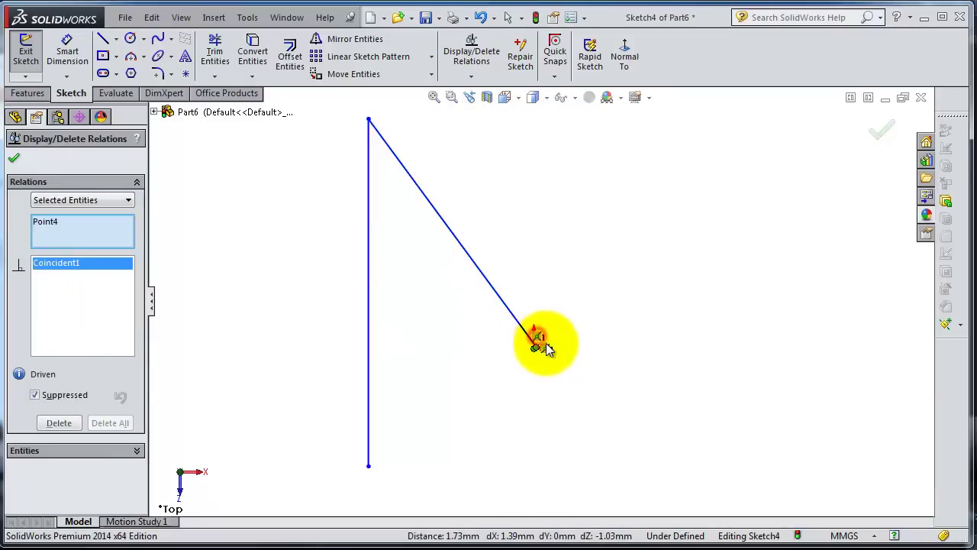
{"action": "left_click", "coordinate": [50, 397]}
{"action": "left_click", "coordinate": [14, 158]}
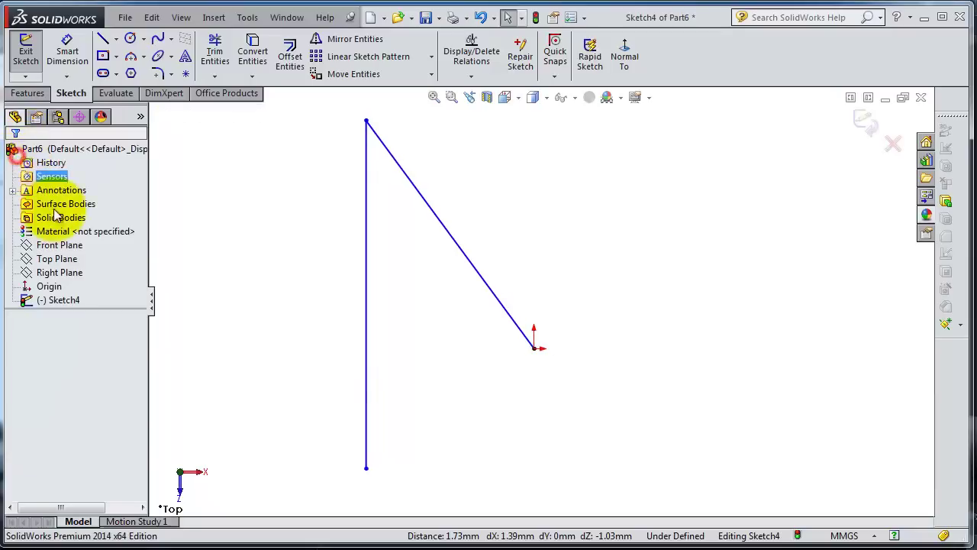
{"action": "mouse_move", "coordinate": [518, 324]}
{"action": "left_mouse_down"}
{"action": "mouse_move", "coordinate": [531, 313]}
{"action": "mouse_move", "coordinate": [522, 337]}
{"action": "left_mouse_up"}
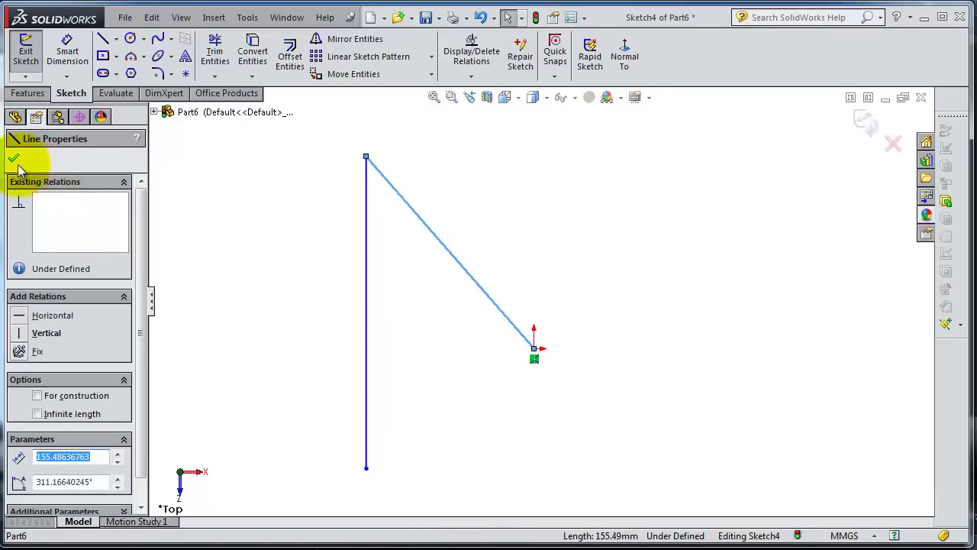
{"action": "left_click", "coordinate": [13, 158]}
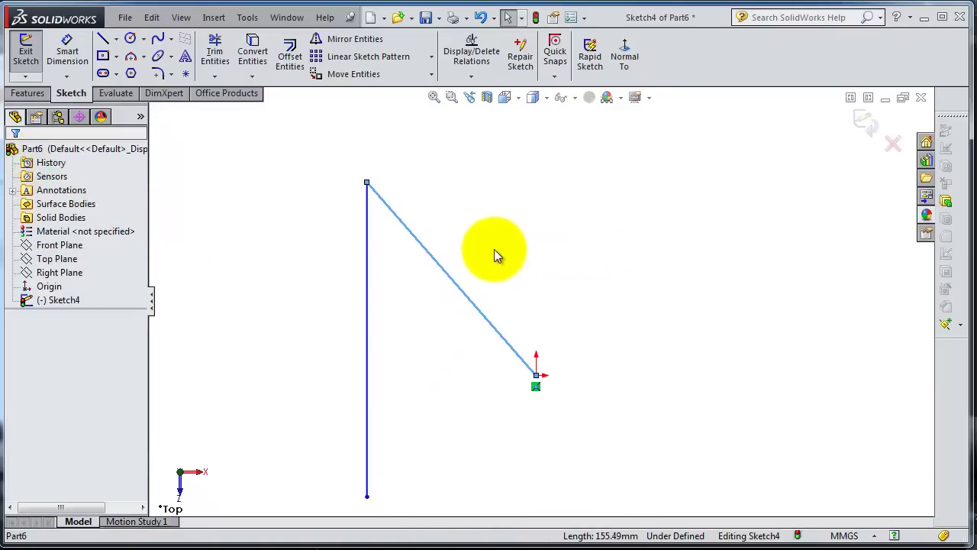
Step: Draw a circle of about 111 mm diameter to the right of the lines
{"action": "left_click", "coordinate": [130, 38]}
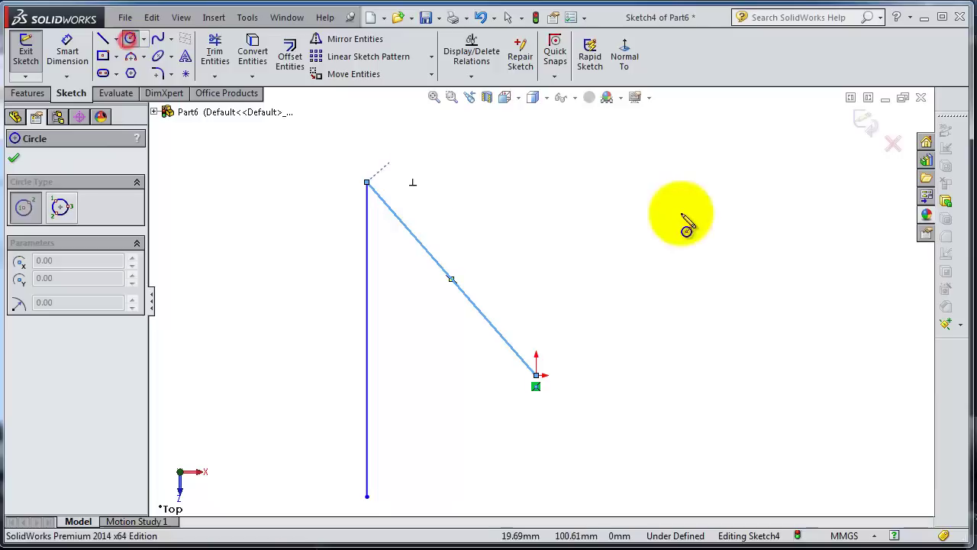
{"action": "left_click", "coordinate": [598, 205]}
{"action": "left_click", "coordinate": [518, 162]}
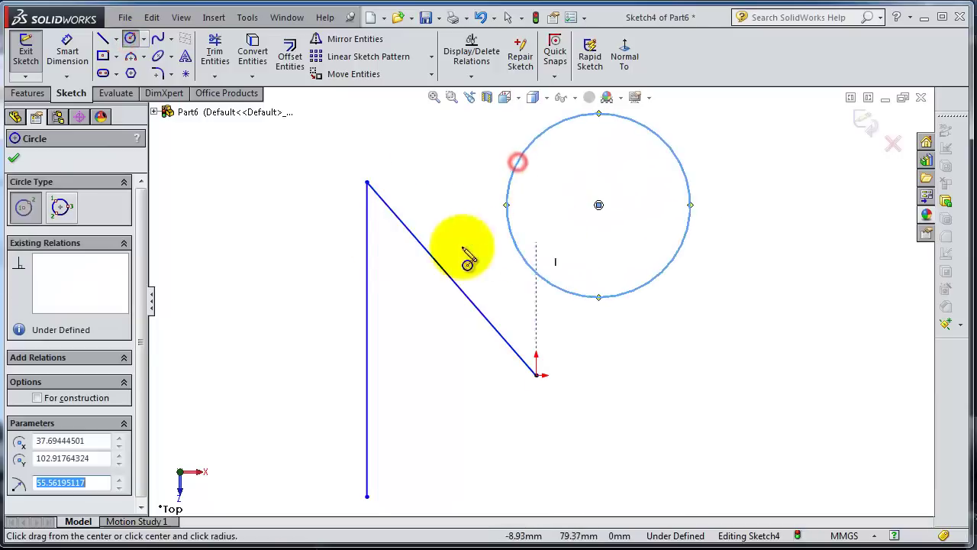
{"action": "left_click", "coordinate": [14, 158]}
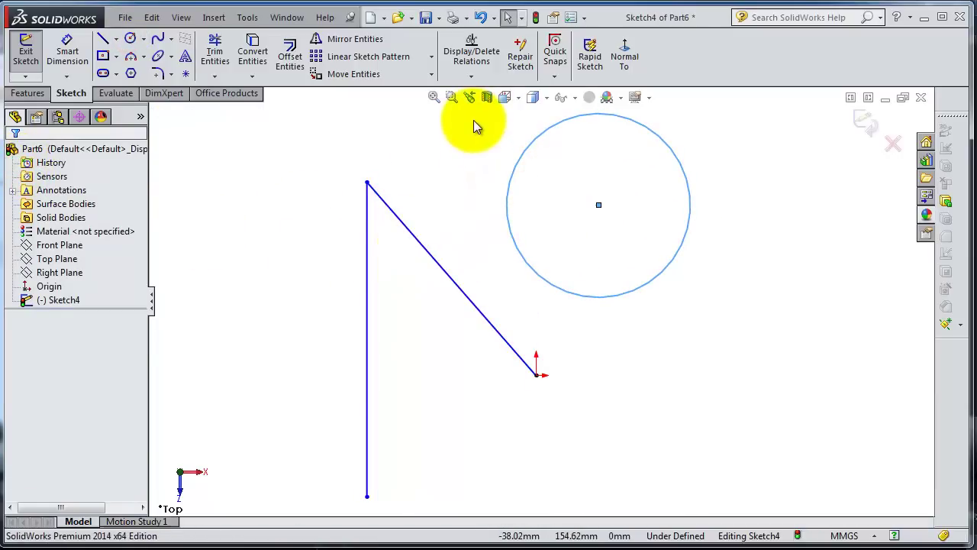
Step: Add a Tangent relation between the circle and the diagonal line
{"action": "left_click", "coordinate": [471, 76]}
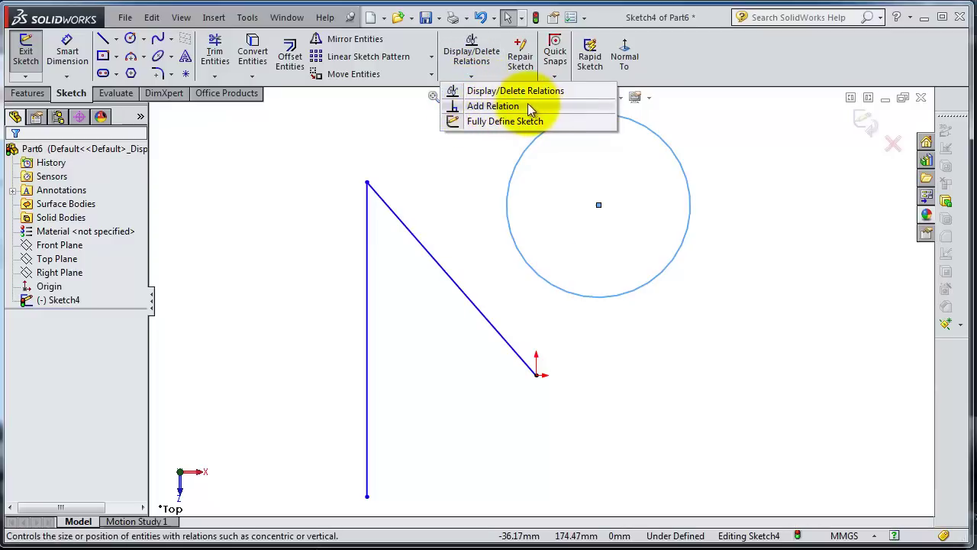
{"action": "left_click", "coordinate": [448, 173]}
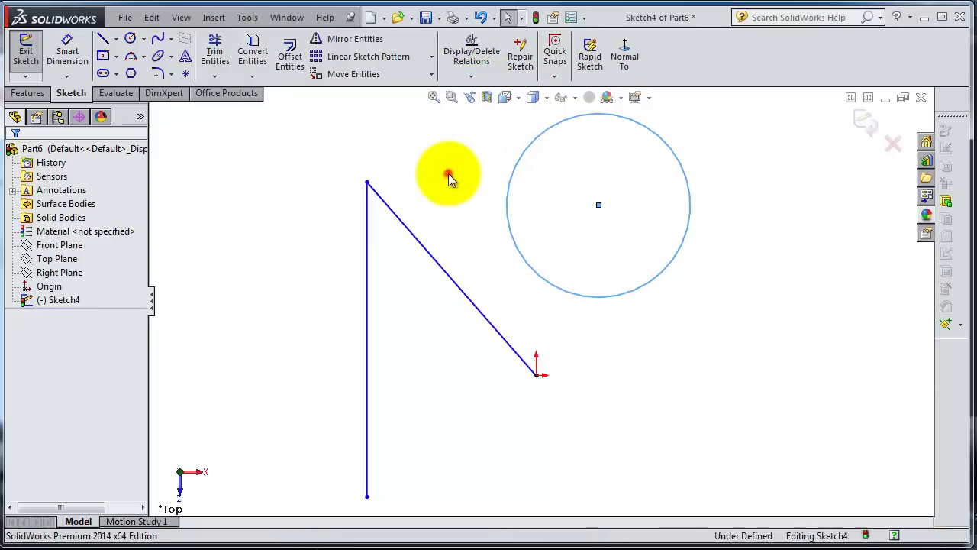
{"action": "left_click", "coordinate": [509, 175]}
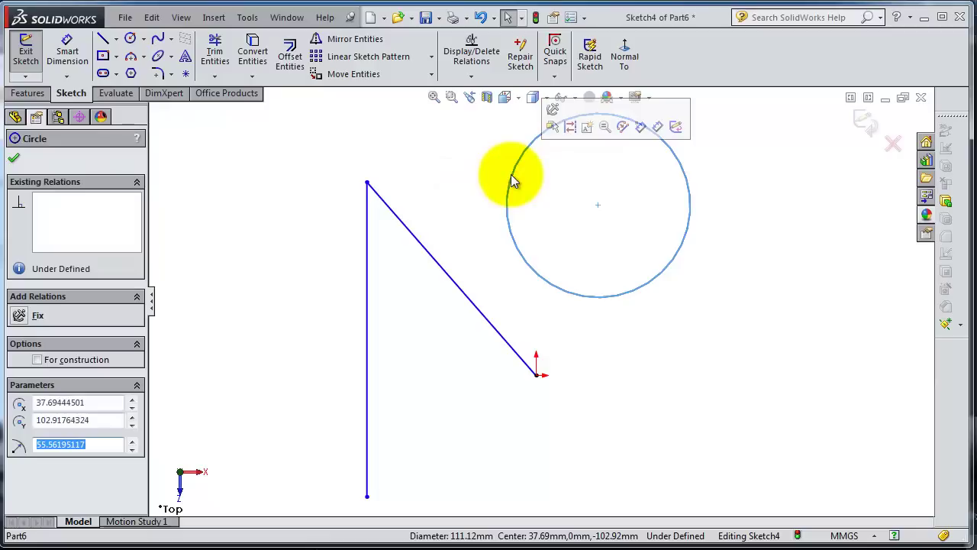
{"action": "left_click", "coordinate": [442, 268], "text": "ctrl"}
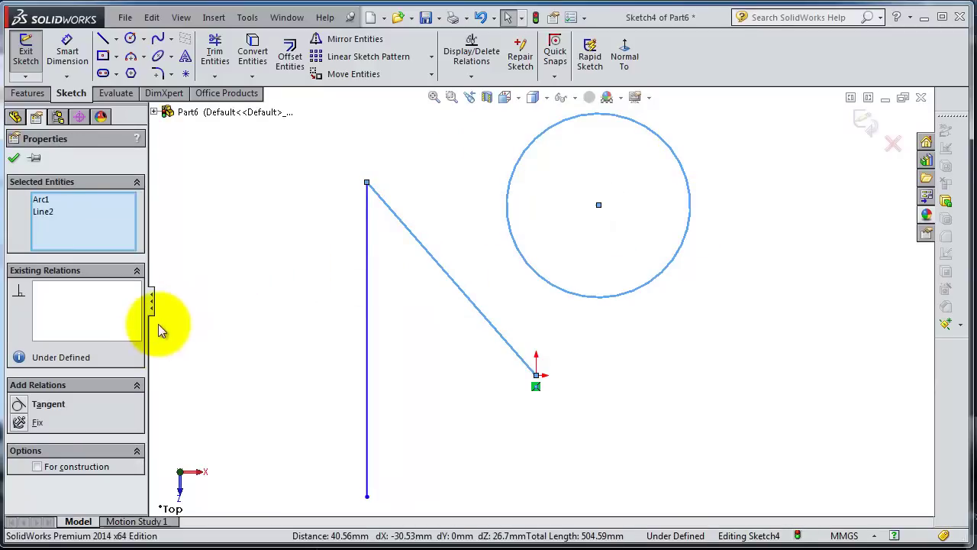
{"action": "left_click", "coordinate": [19, 407]}
{"action": "left_click", "coordinate": [257, 242]}
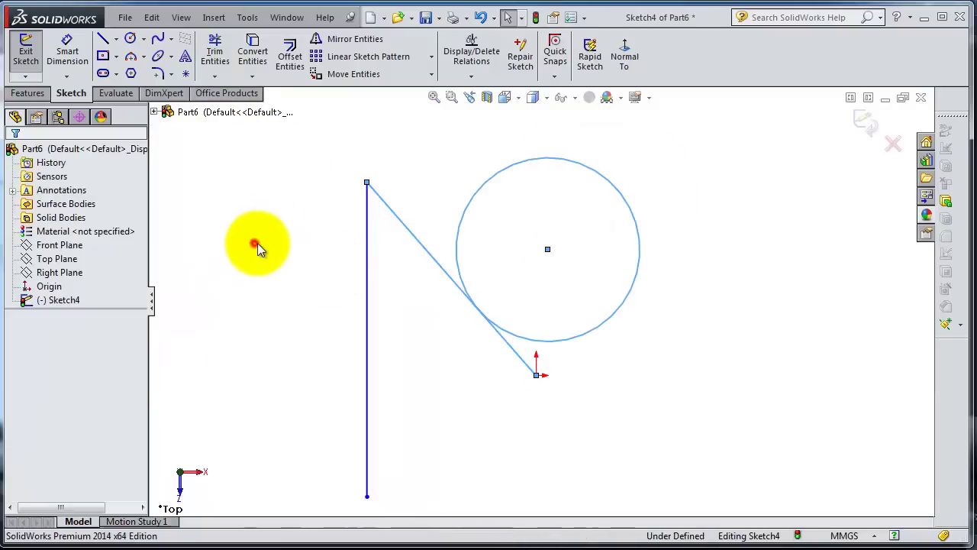
{"action": "scroll", "coordinate": [540, 300], "scroll_direction": "up", "scroll_amount": 1}
Step: Draw a second circle to the left of the vertical line
{"action": "left_click", "coordinate": [130, 38]}
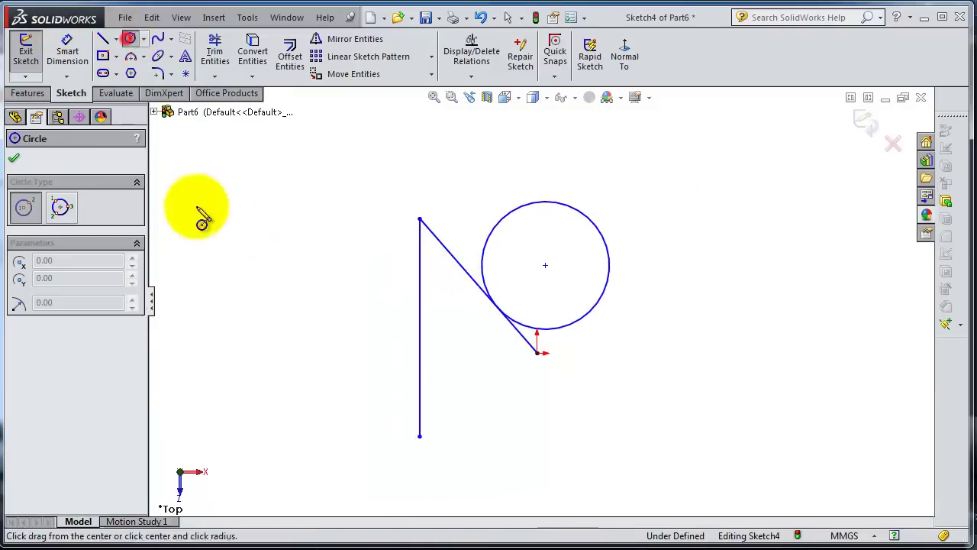
{"action": "left_click", "coordinate": [293, 313]}
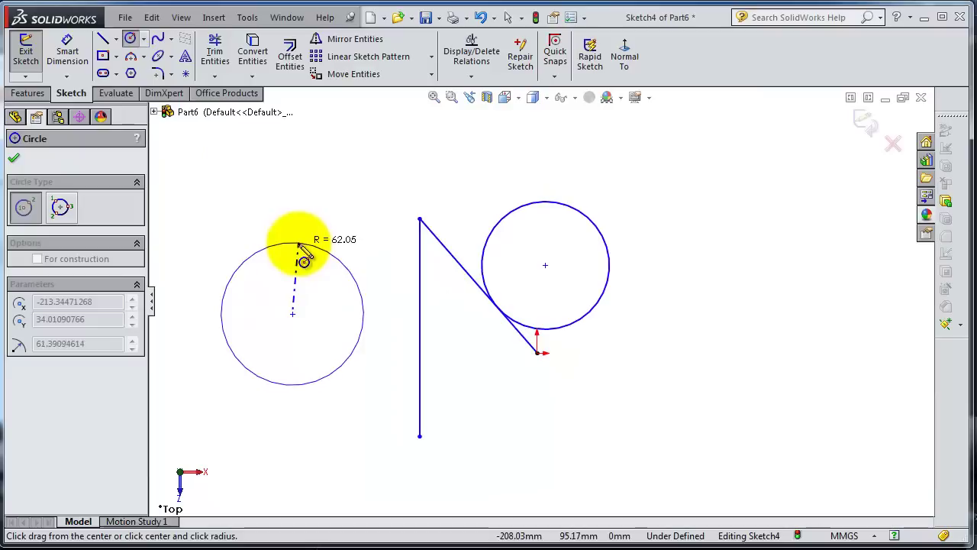
{"action": "left_click", "coordinate": [297, 245]}
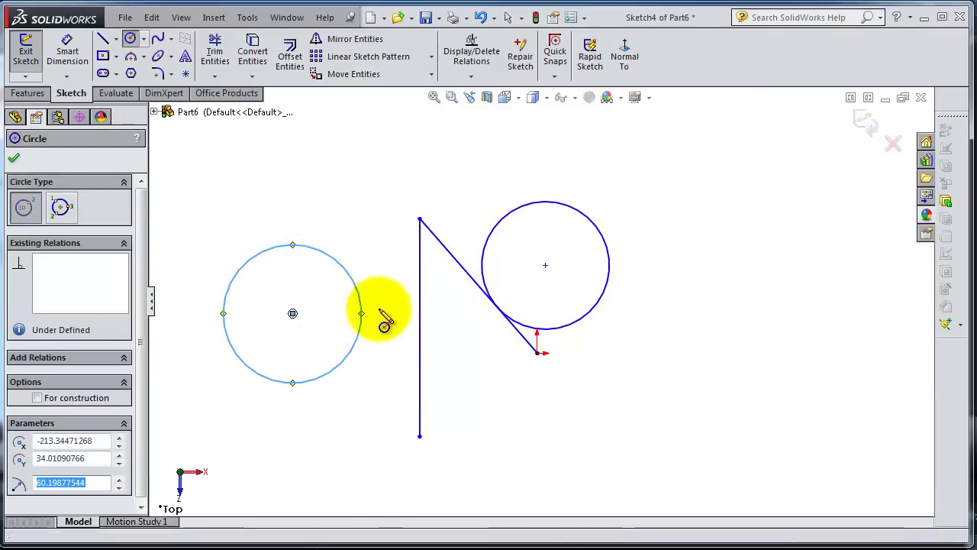
{"action": "key", "text": "Escape"}
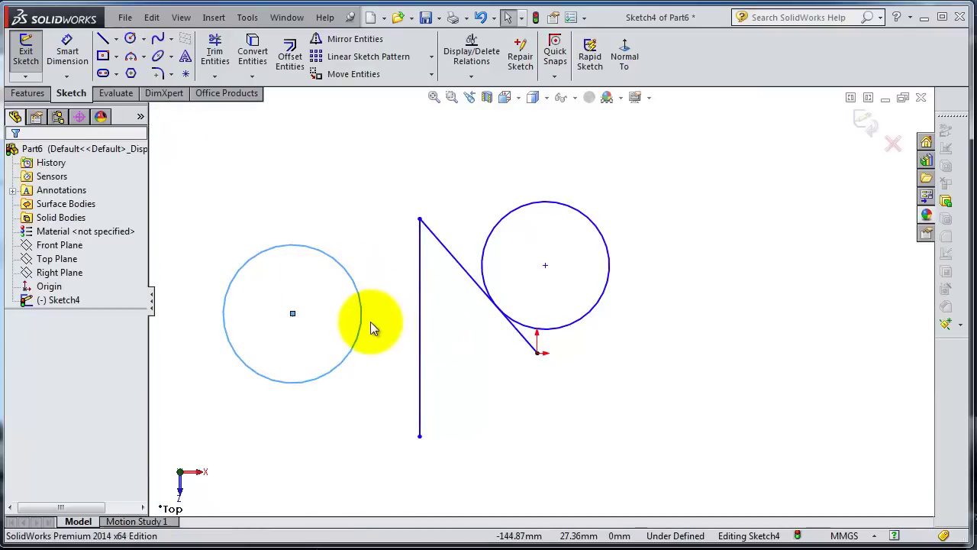
Step: Make the left circle tangent to the vertical line
{"action": "left_click", "coordinate": [420, 329], "text": "ctrl"}
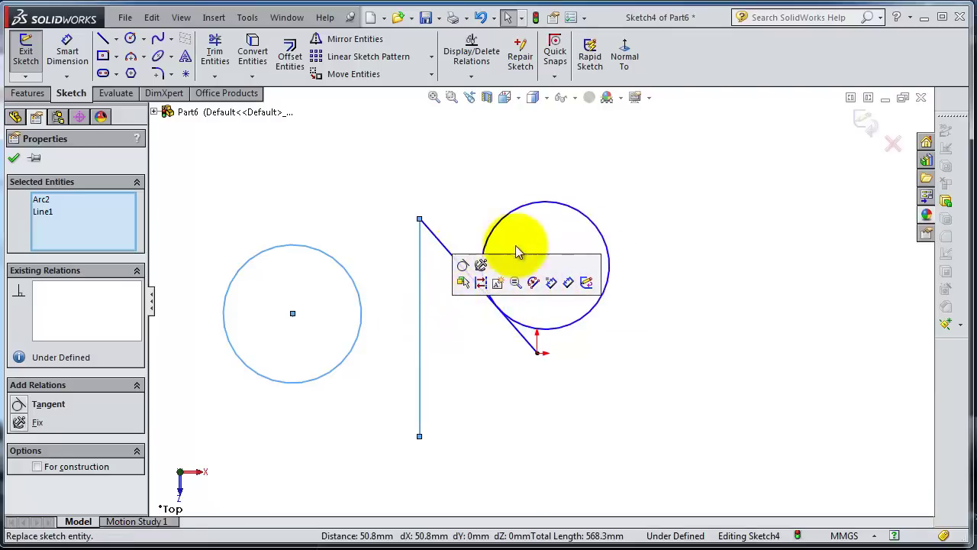
{"action": "left_click", "coordinate": [463, 267]}
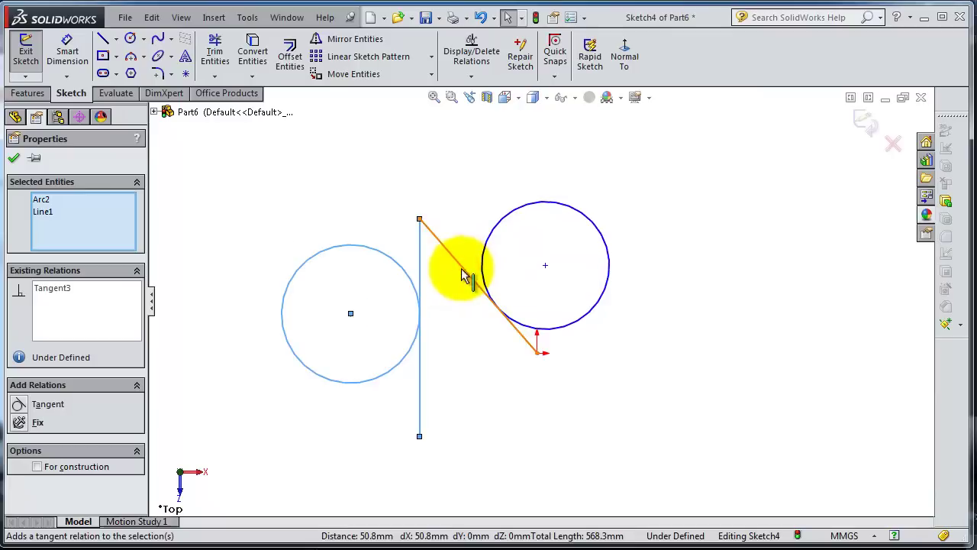
{"action": "scroll", "coordinate": [611, 488], "scroll_direction": "up", "scroll_amount": 3}
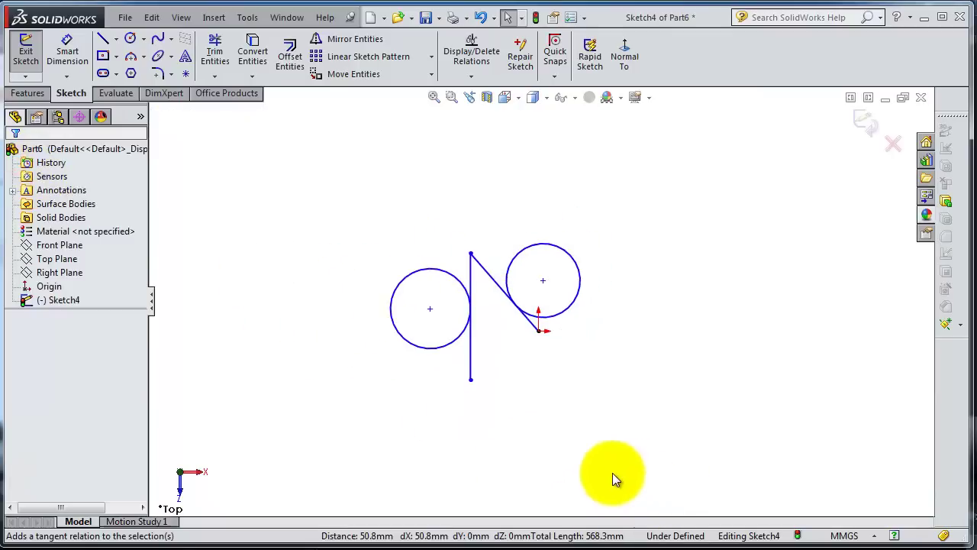
{"action": "scroll", "coordinate": [533, 357], "scroll_direction": "down", "scroll_amount": 2}
Step: Draw a new line below the sketch, ending beneath the vertical line
{"action": "left_click", "coordinate": [103, 38]}
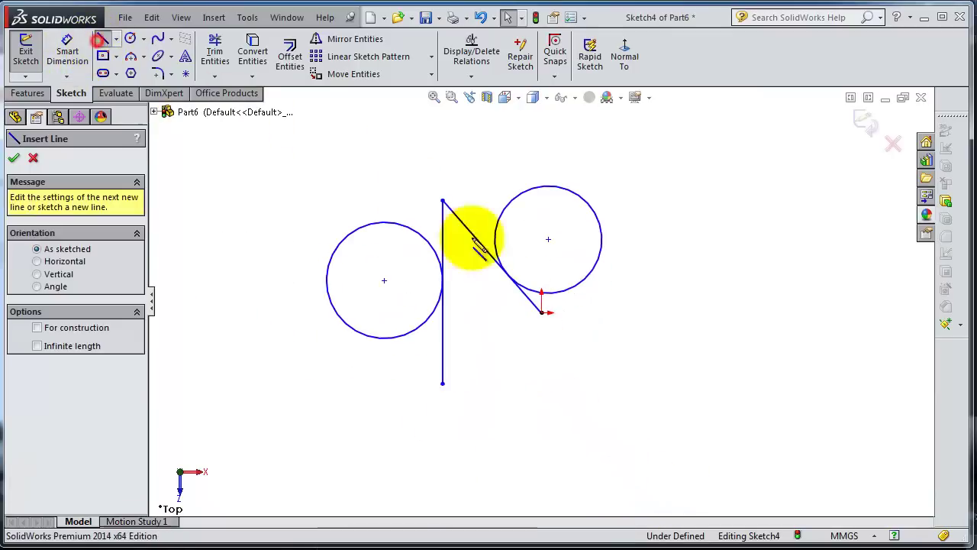
{"action": "left_click", "coordinate": [555, 332]}
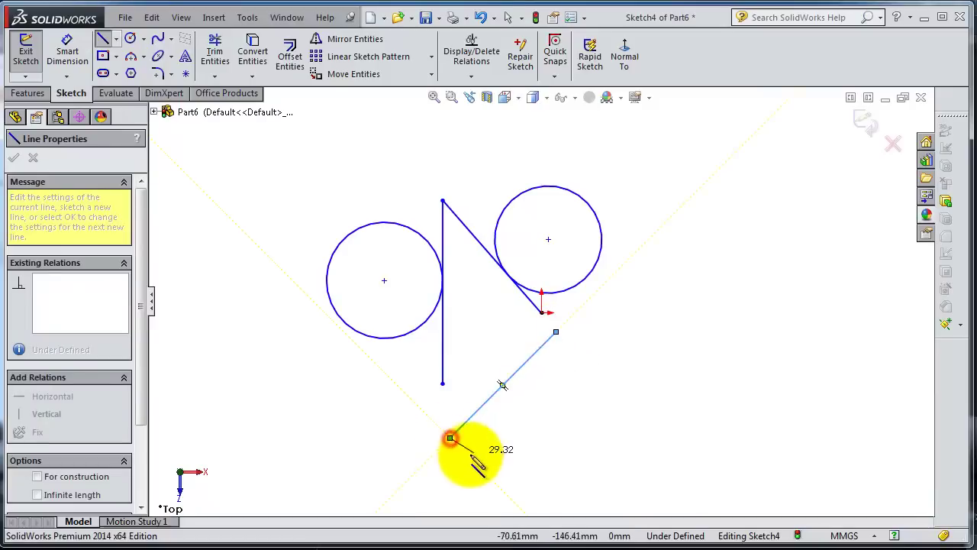
{"action": "left_click", "coordinate": [451, 436]}
{"action": "key", "text": "Escape"}
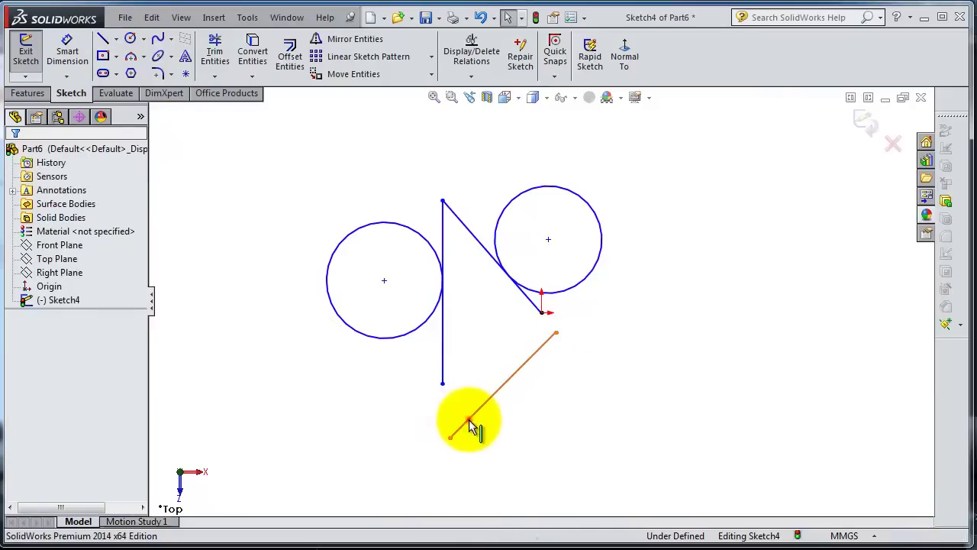
Step: Add a Collinear relation between the new line and the vertical line
{"action": "left_click", "coordinate": [467, 425]}
{"action": "left_click", "coordinate": [444, 348], "text": "ctrl"}
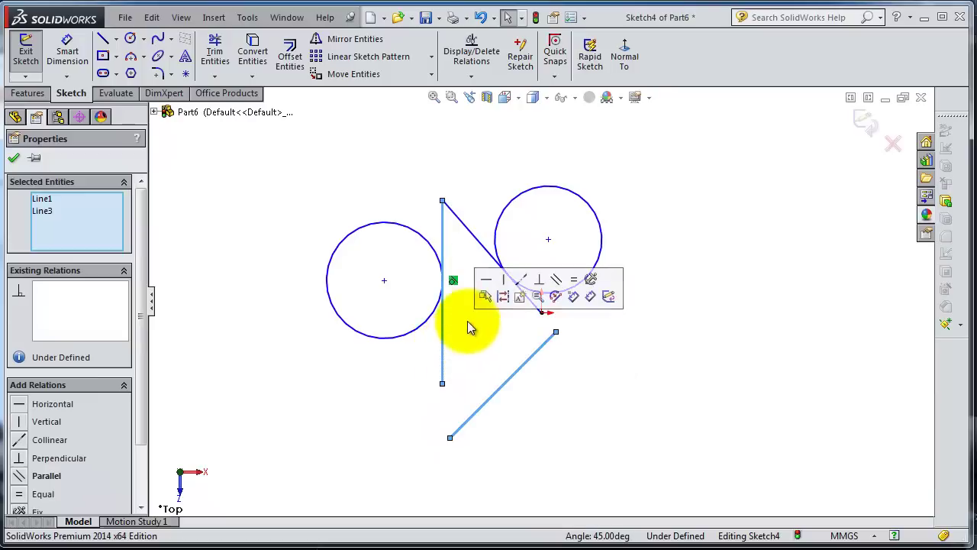
{"action": "left_click", "coordinate": [521, 279]}
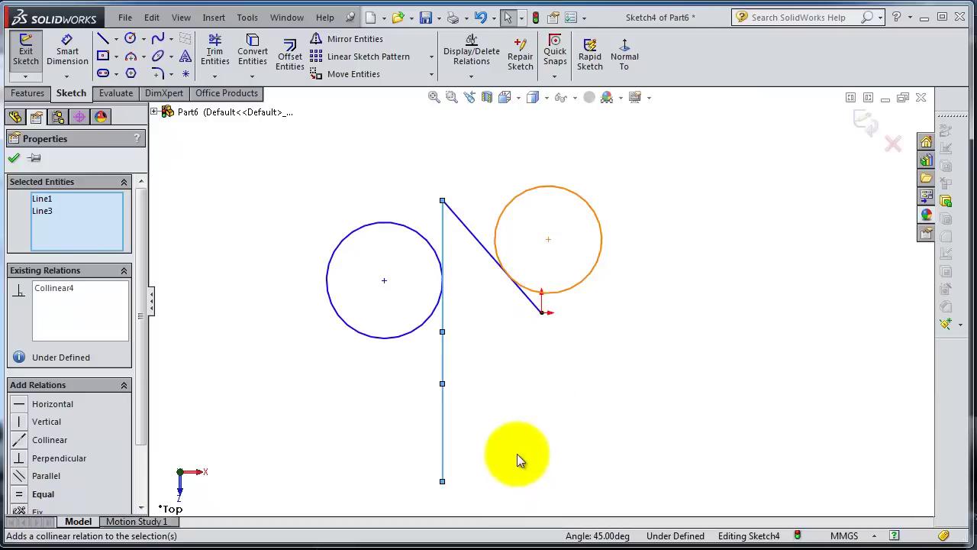
{"action": "left_click", "coordinate": [14, 159]}
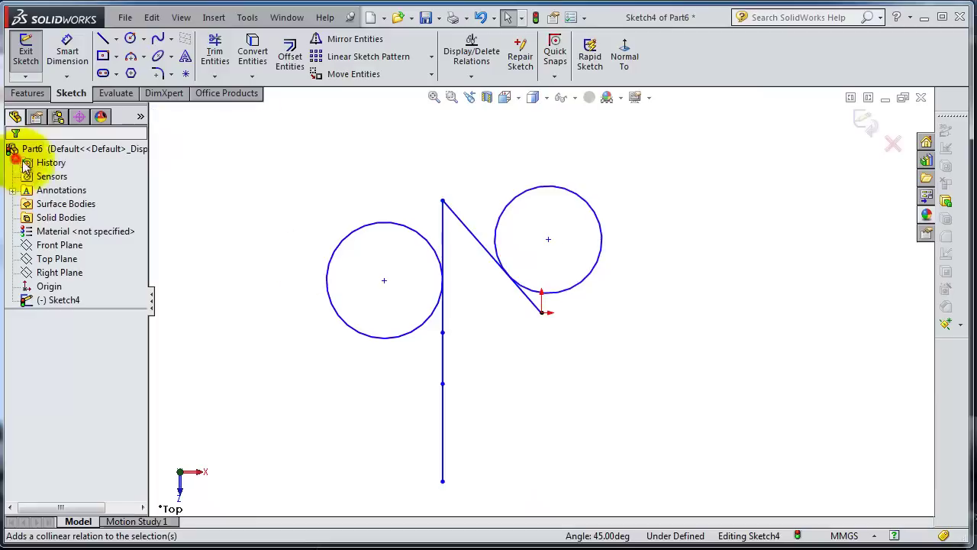